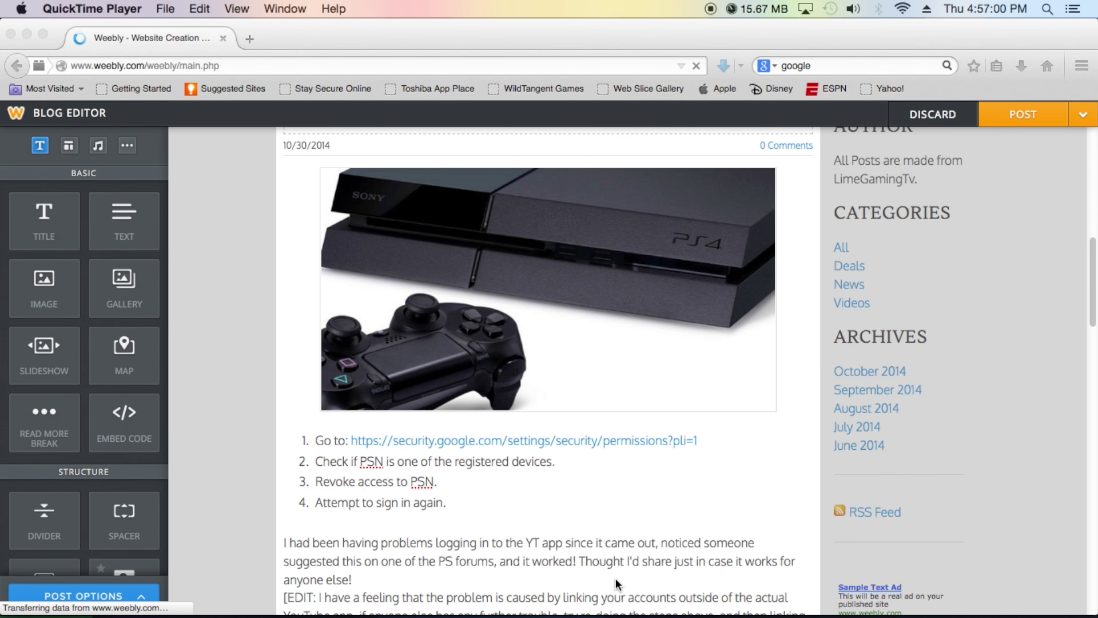
# Step: Open step 1's security.google.com link in a new tab and switch to Account Permissions
pyautogui.scroll(5, 636, 380)
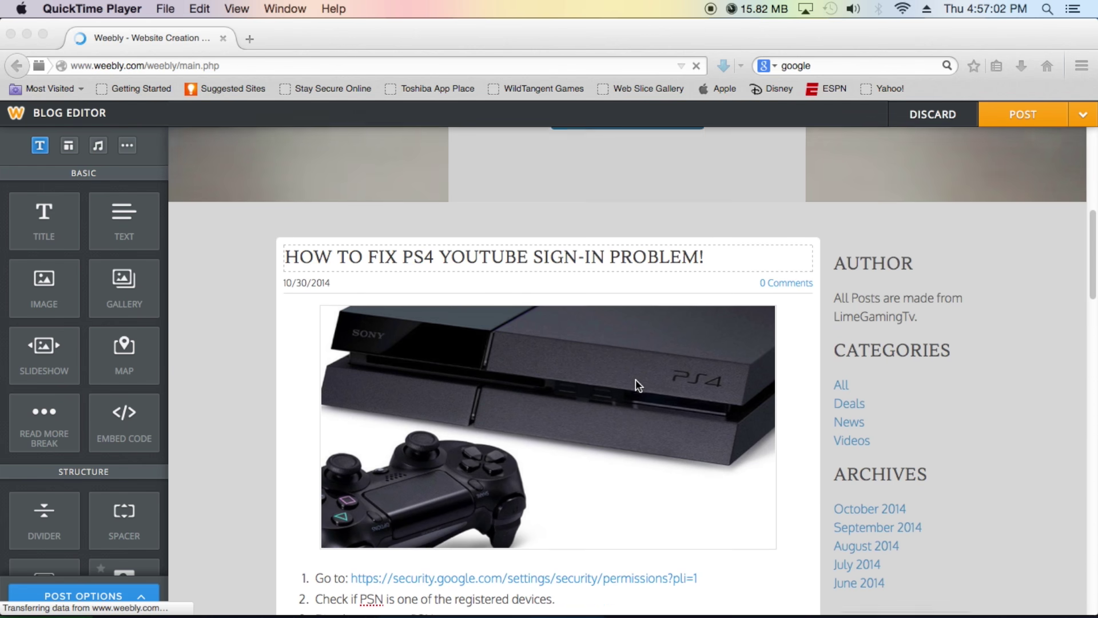
pyautogui.scroll(-2, 477, 255)
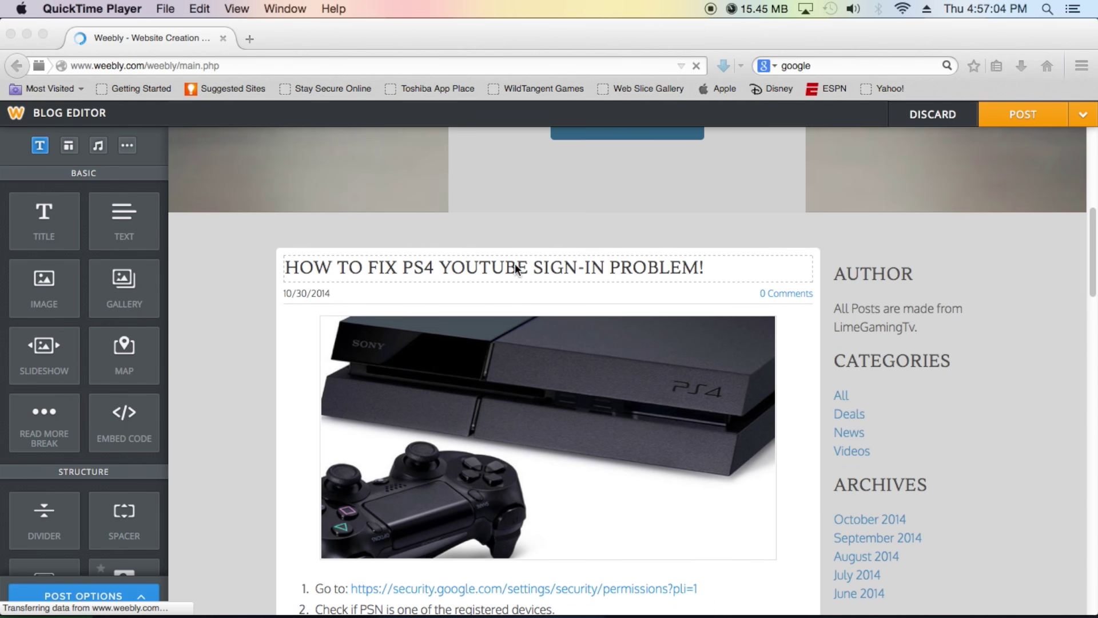
pyautogui.scroll(-3, 606, 293)
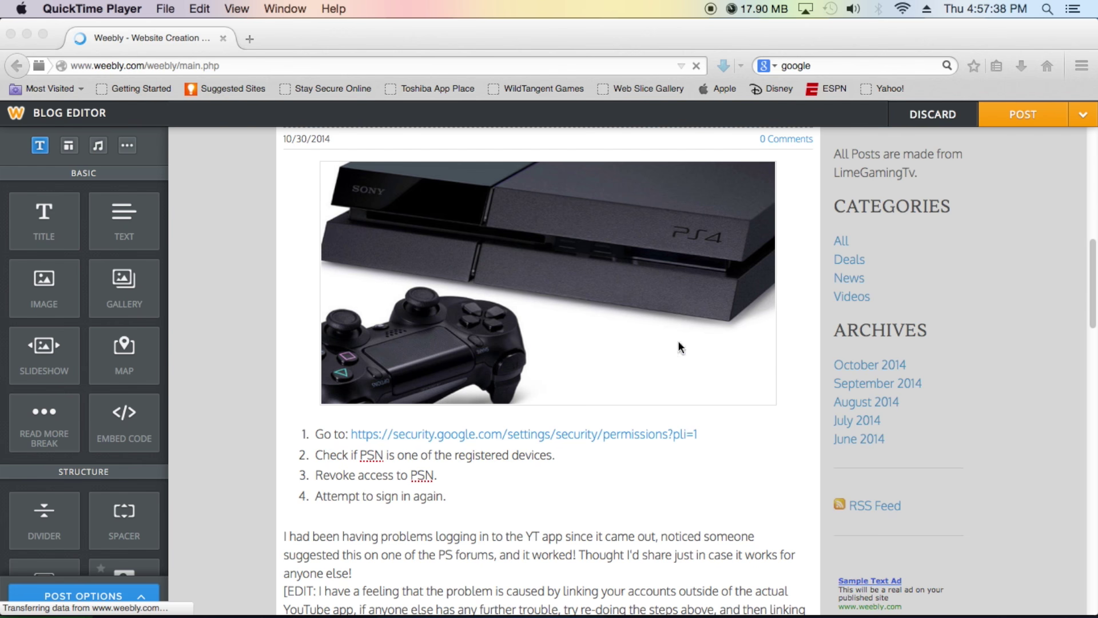
pyautogui.scroll(-3, 717, 400)
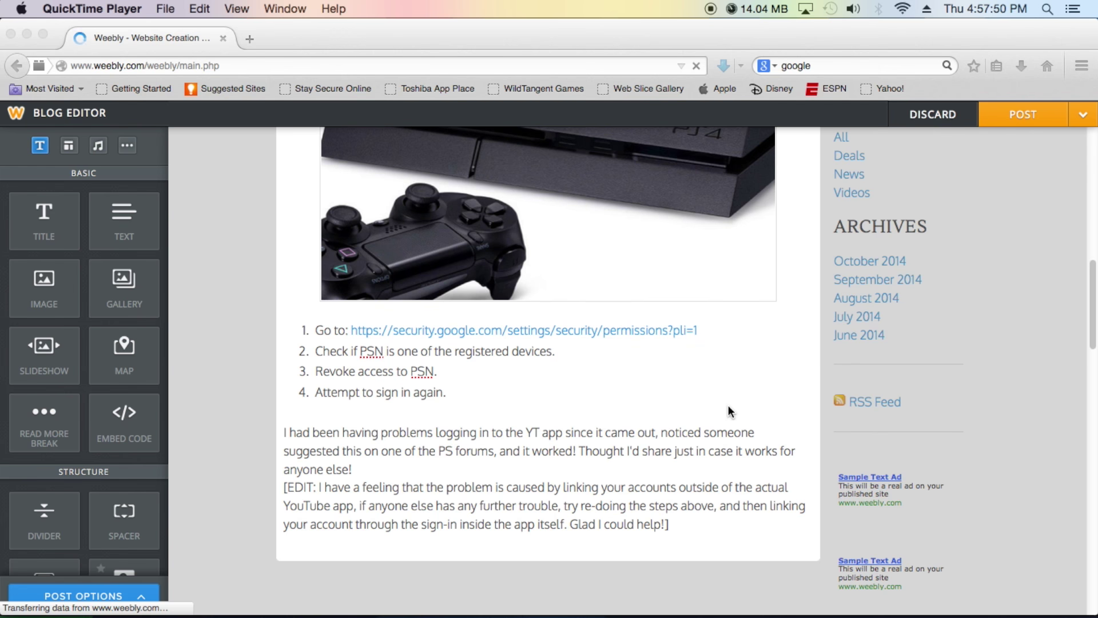
pyautogui.rightClick(609, 337)
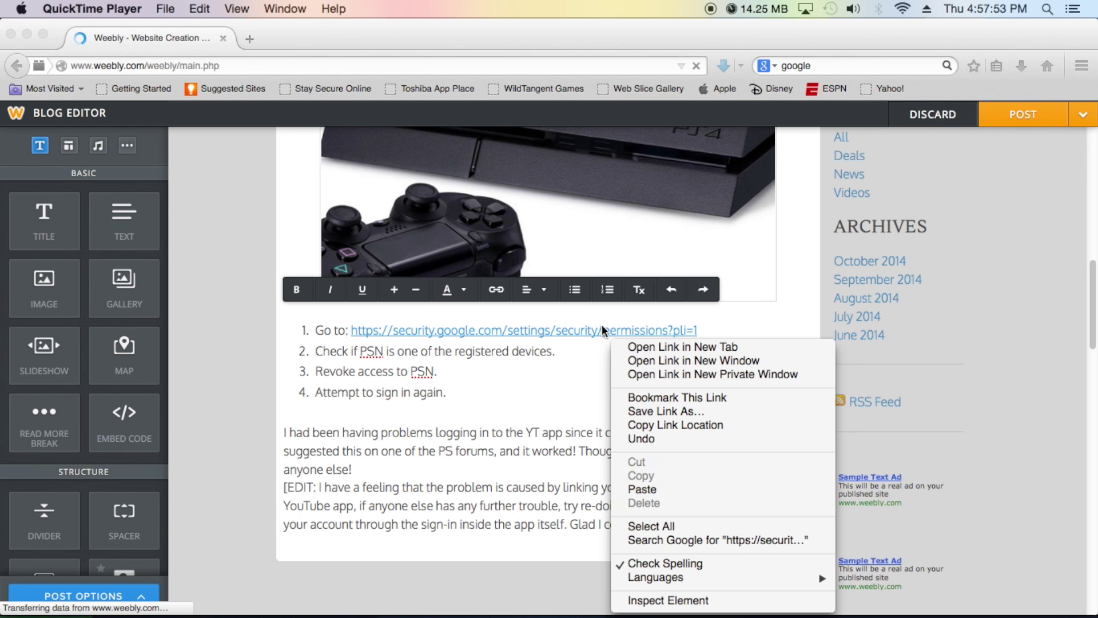
pyautogui.click(631, 348)
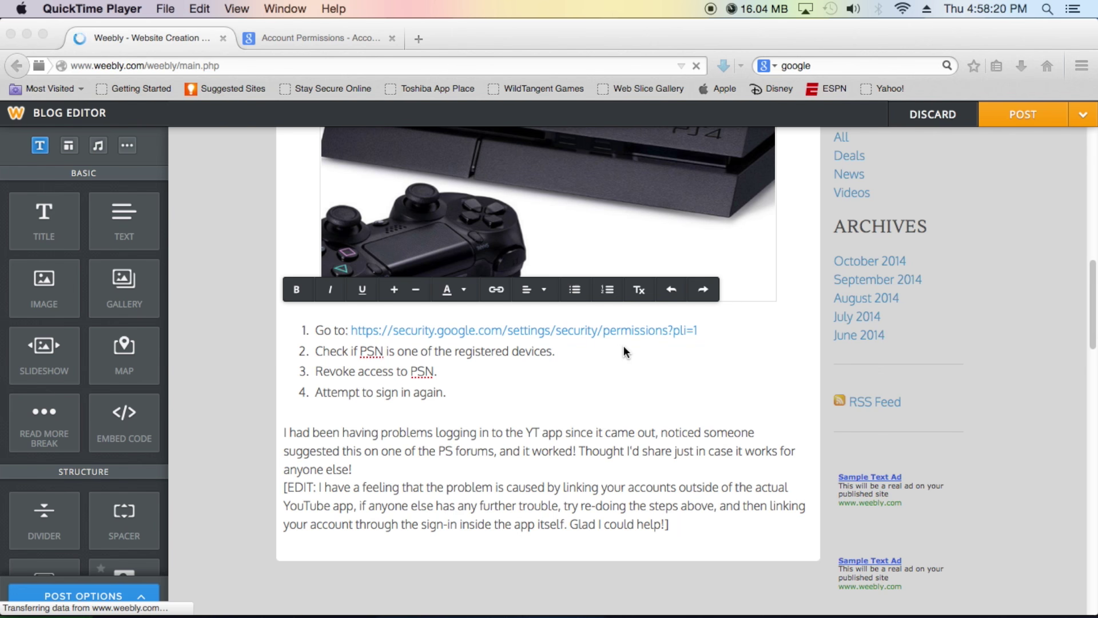
pyautogui.click(331, 40)
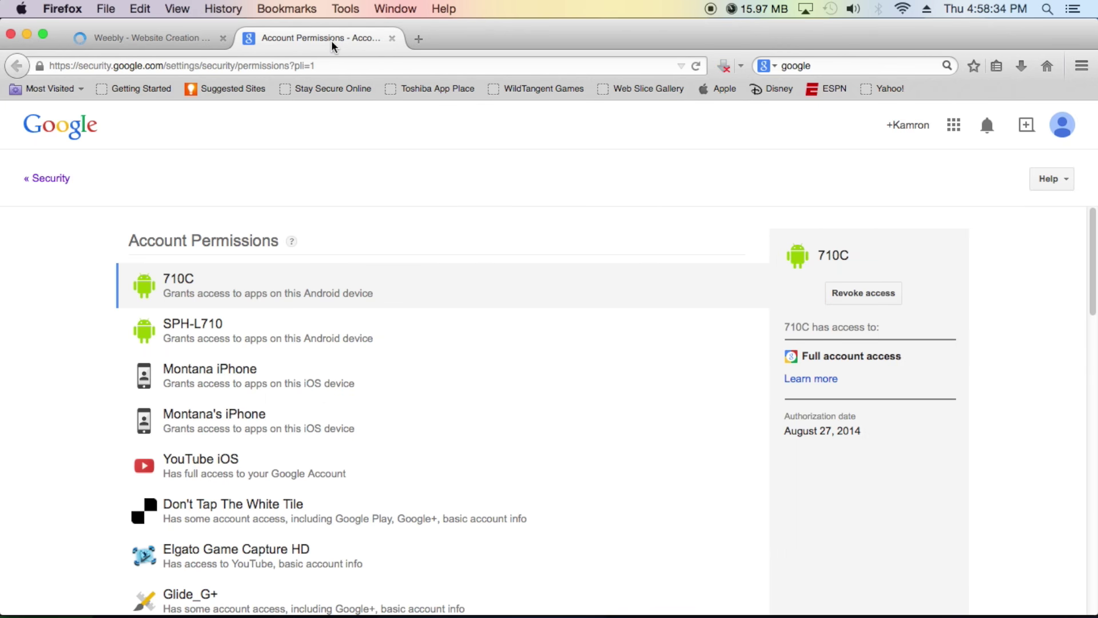
pyautogui.scroll(-2, 507, 260)
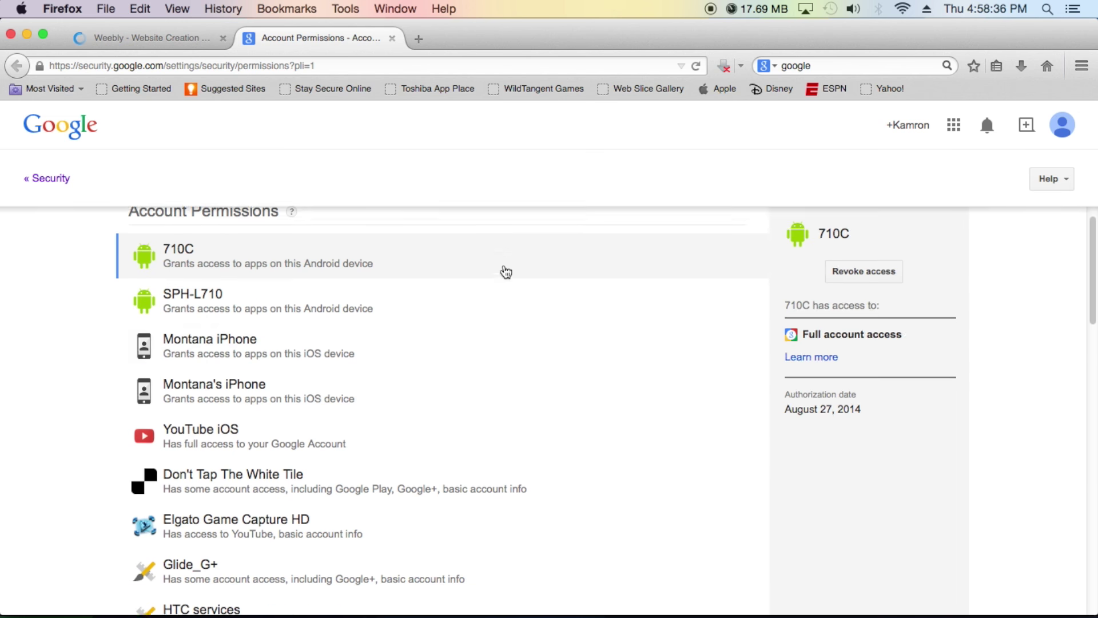
pyautogui.scroll(-2, 506, 272)
pyautogui.scroll(3, 603, 326)
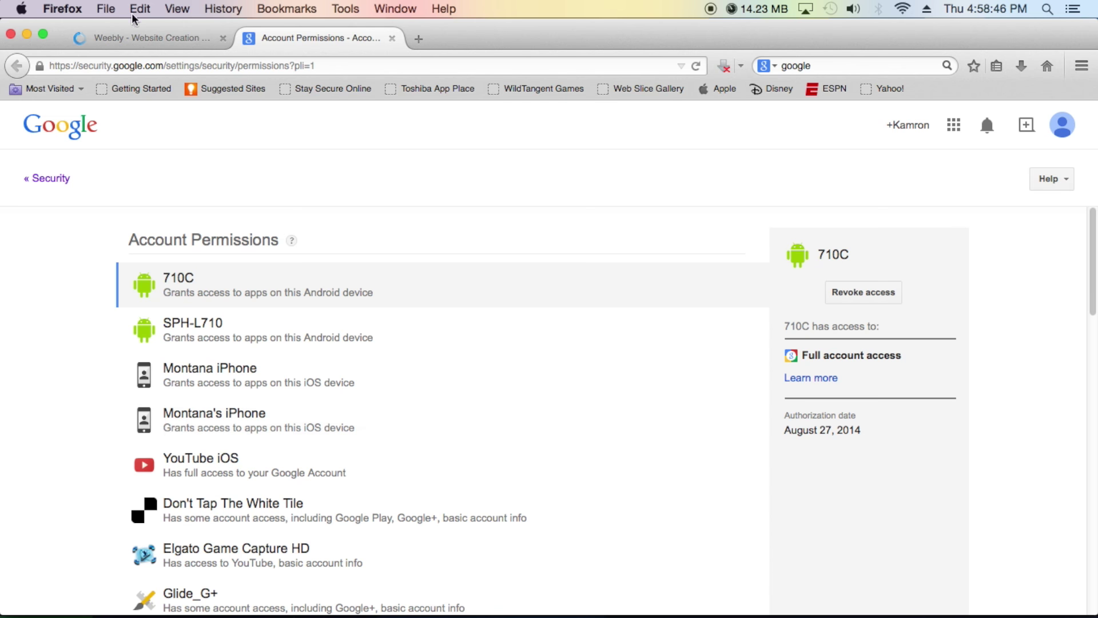
pyautogui.click(143, 38)
pyautogui.moveTo(360, 351); pyautogui.dragTo(553, 351)
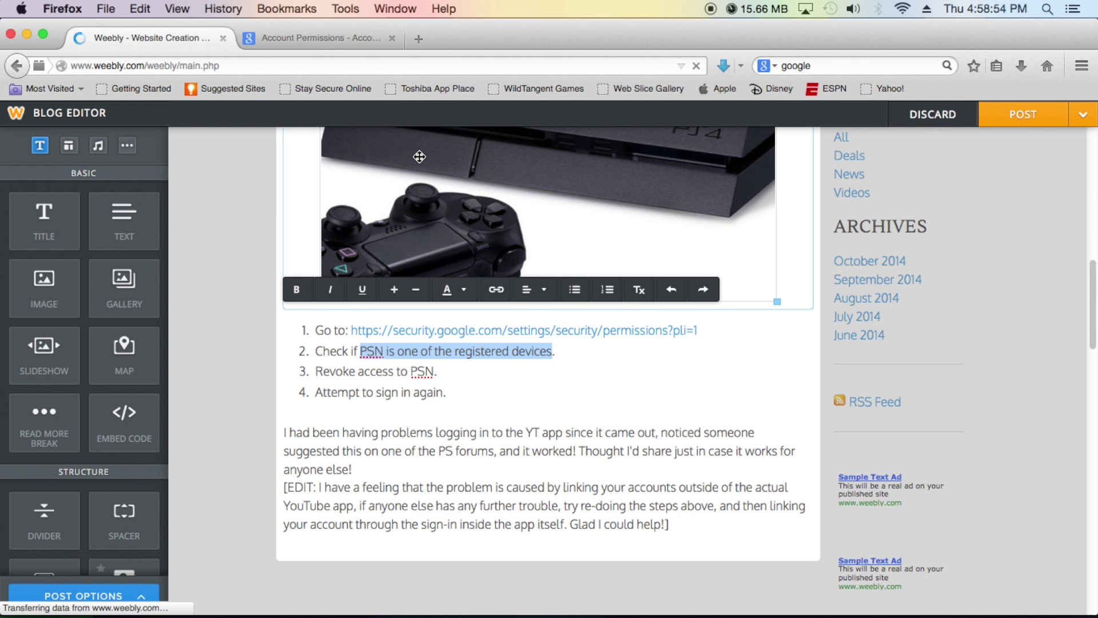
pyautogui.click(333, 38)
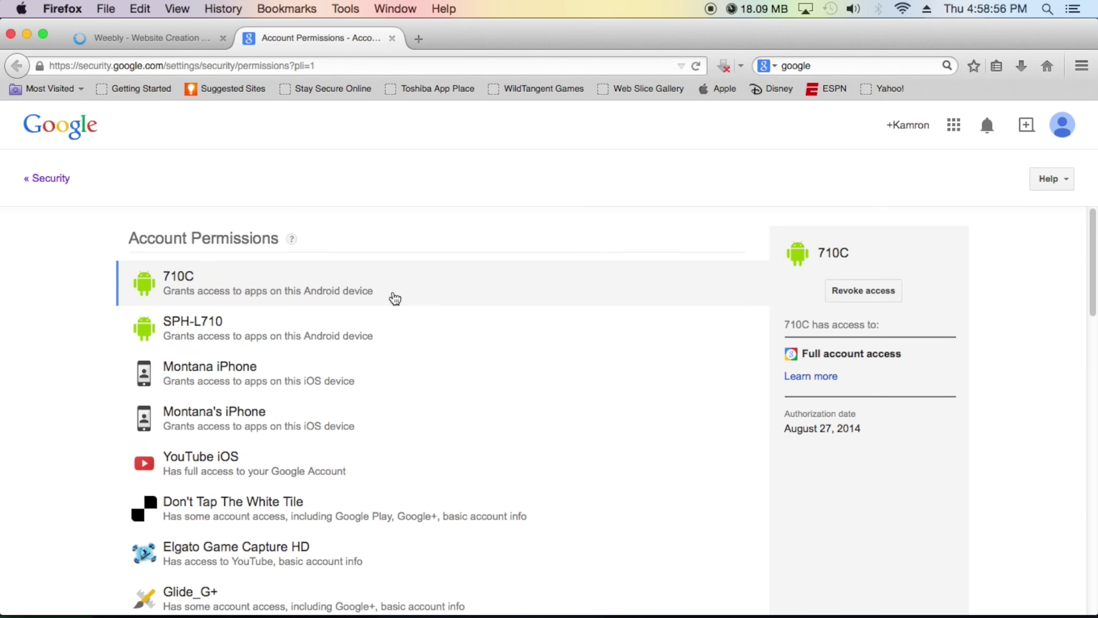
pyautogui.scroll(-1, 606, 321)
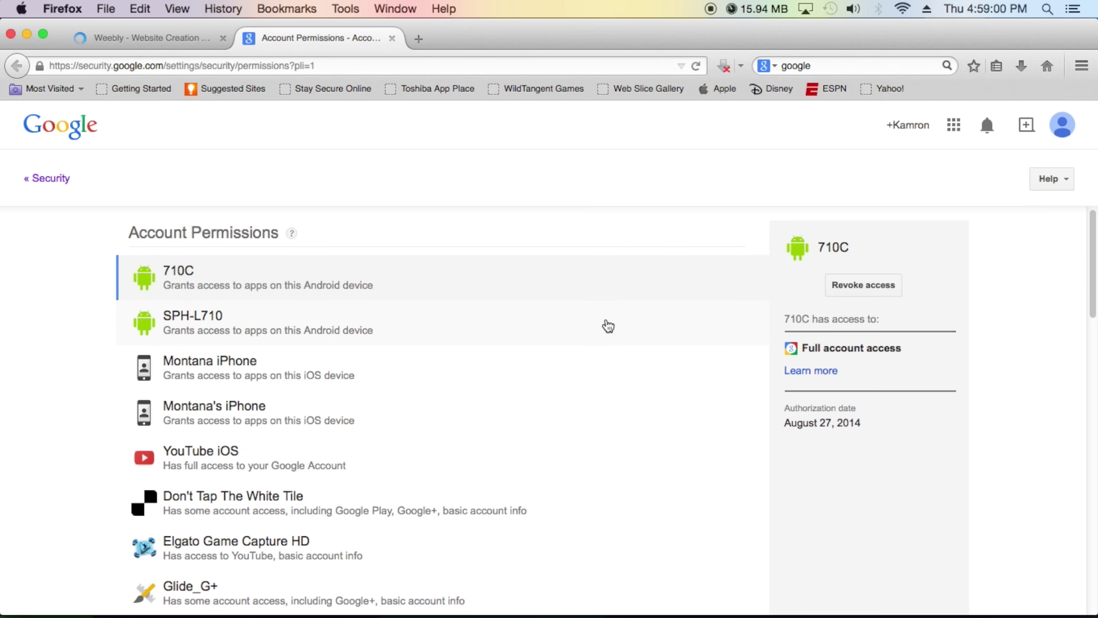
pyautogui.scroll(-4, 263, 260)
pyautogui.scroll(-12, 294, 424)
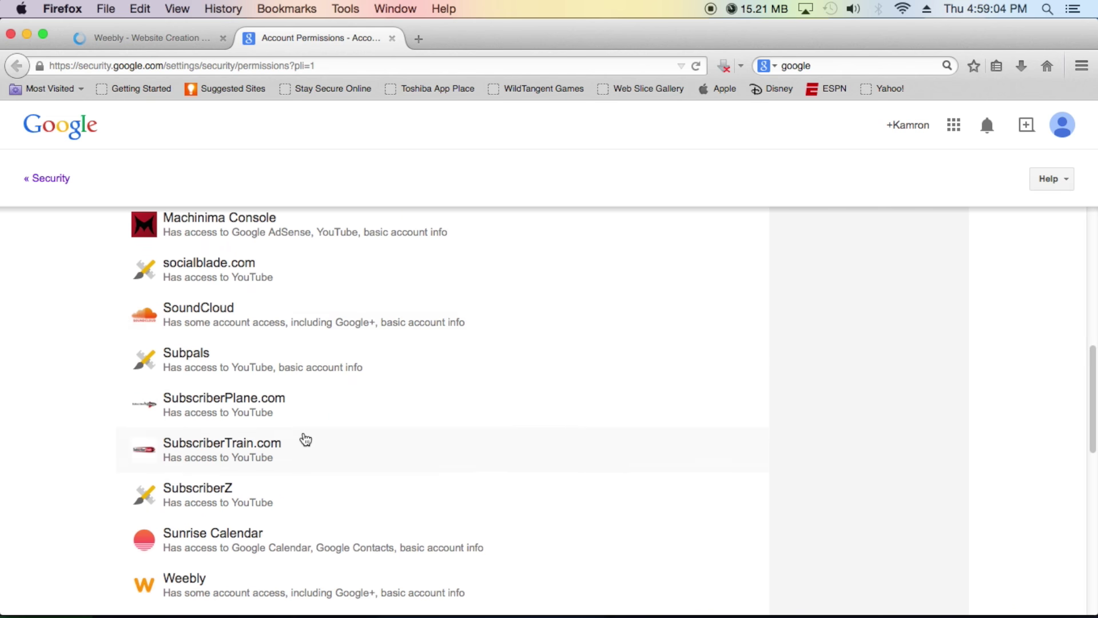
pyautogui.scroll(-9, 305, 440)
pyautogui.scroll(-8, 323, 449)
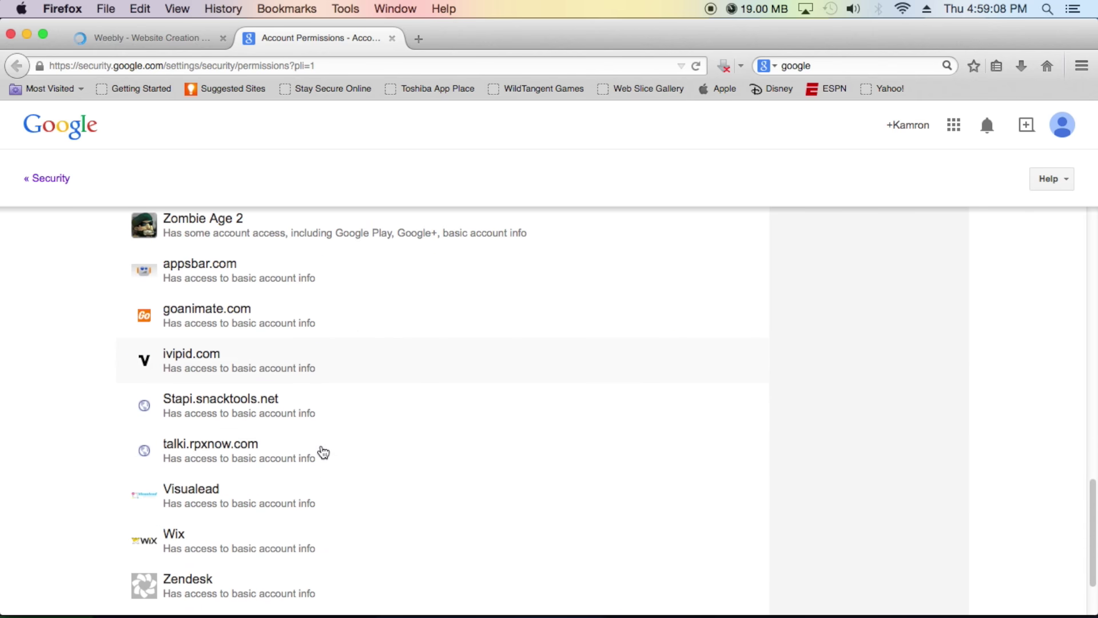
pyautogui.scroll(-2, 321, 453)
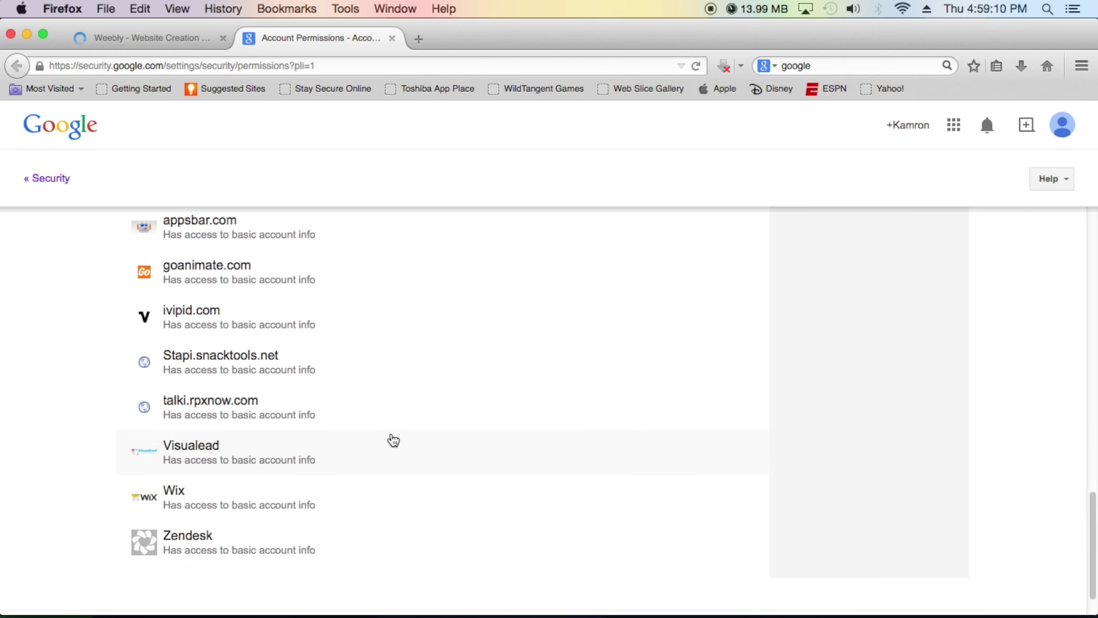
# Step: Check talki.rpxnow.com, Stapi.snacktools.net, Zendesk and Wix, ending on Visualead's access details
pyautogui.click(321, 423)
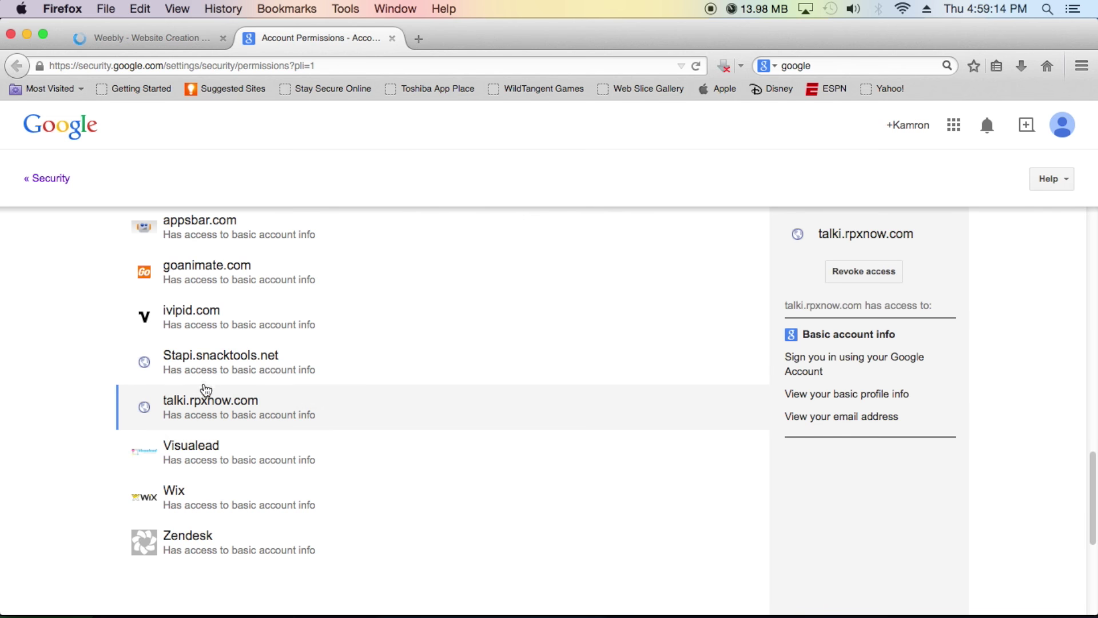
pyautogui.click(232, 358)
pyautogui.click(280, 549)
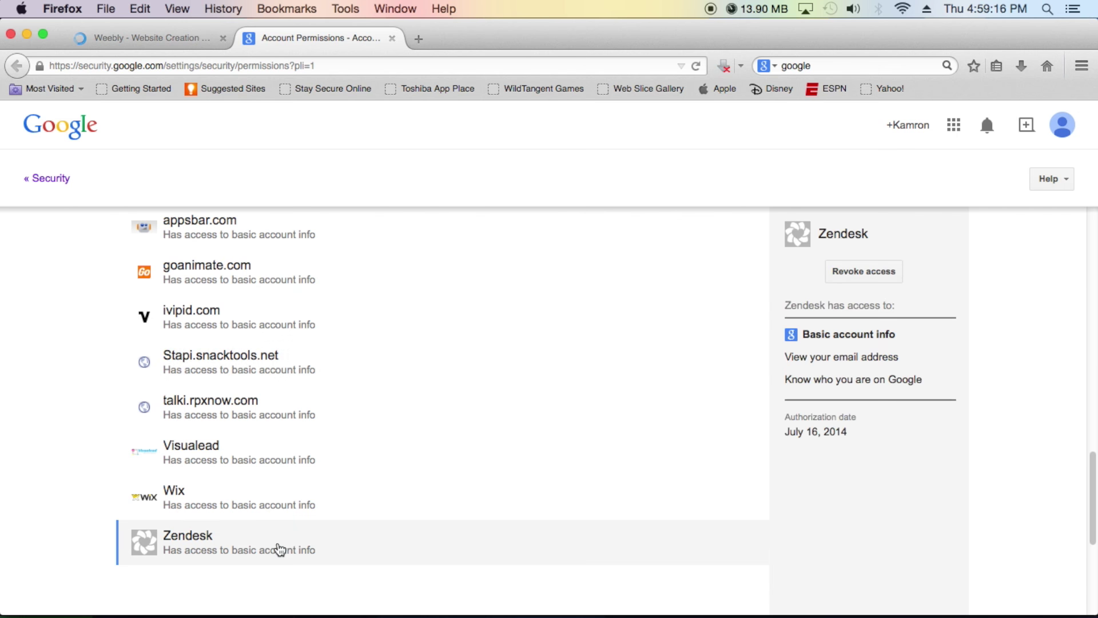
pyautogui.click(243, 503)
pyautogui.click(259, 456)
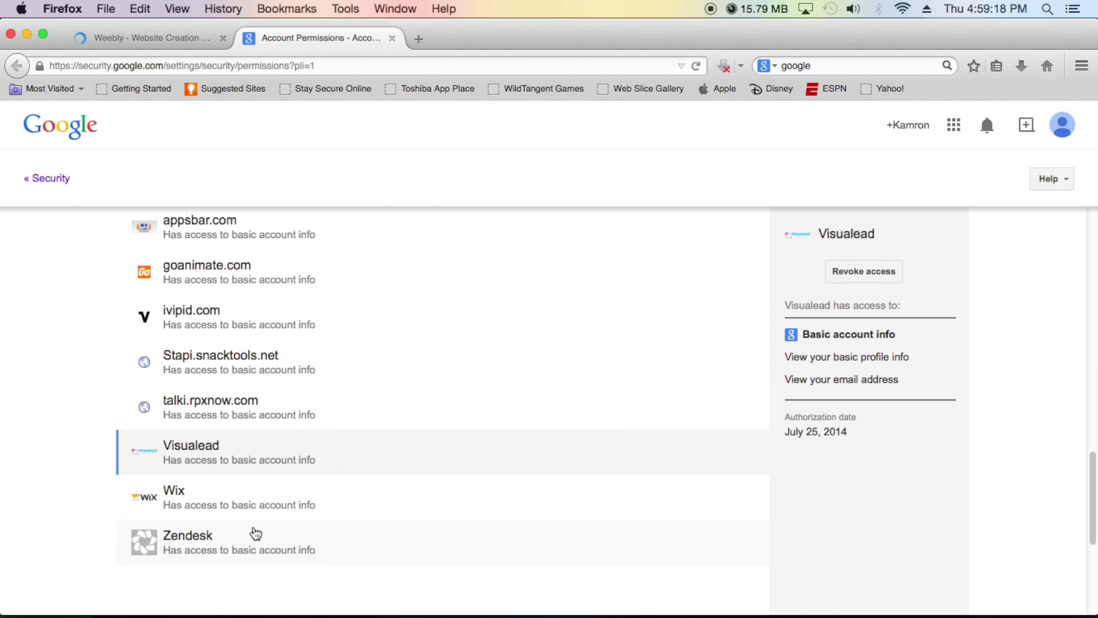
pyautogui.doubleClick(256, 534)
pyautogui.click(244, 503)
pyautogui.click(235, 462)
pyautogui.scroll(1, 266, 486)
pyautogui.scroll(10, 268, 506)
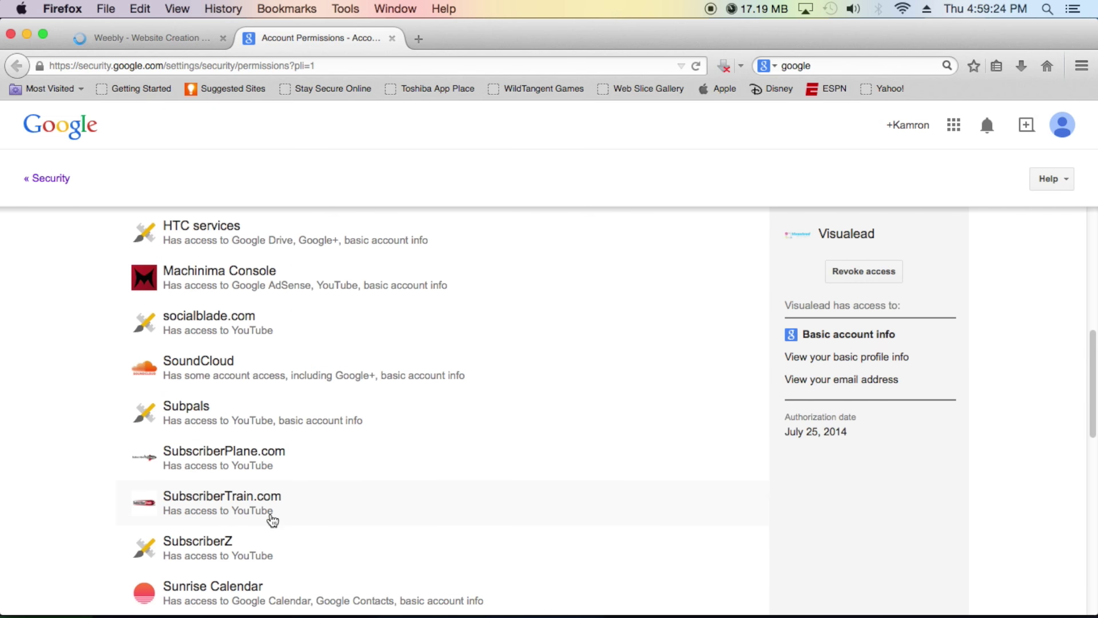
pyautogui.scroll(8, 272, 519)
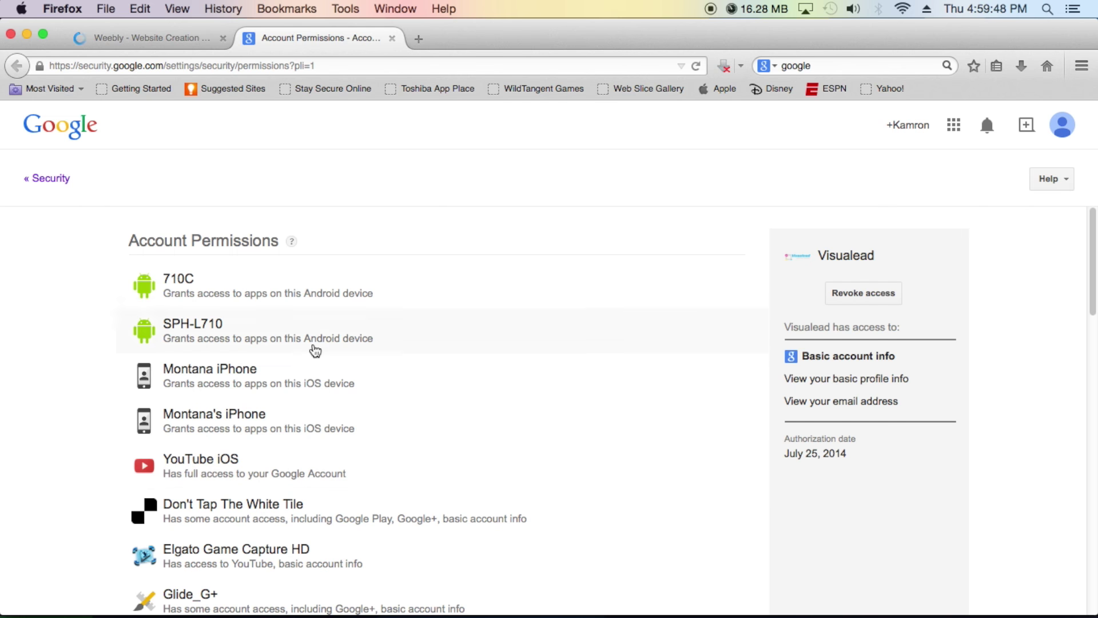
# Step: Back on Account Permissions, view SPH-L710's full account access, authorized April 3, 2014
pyautogui.click(170, 40)
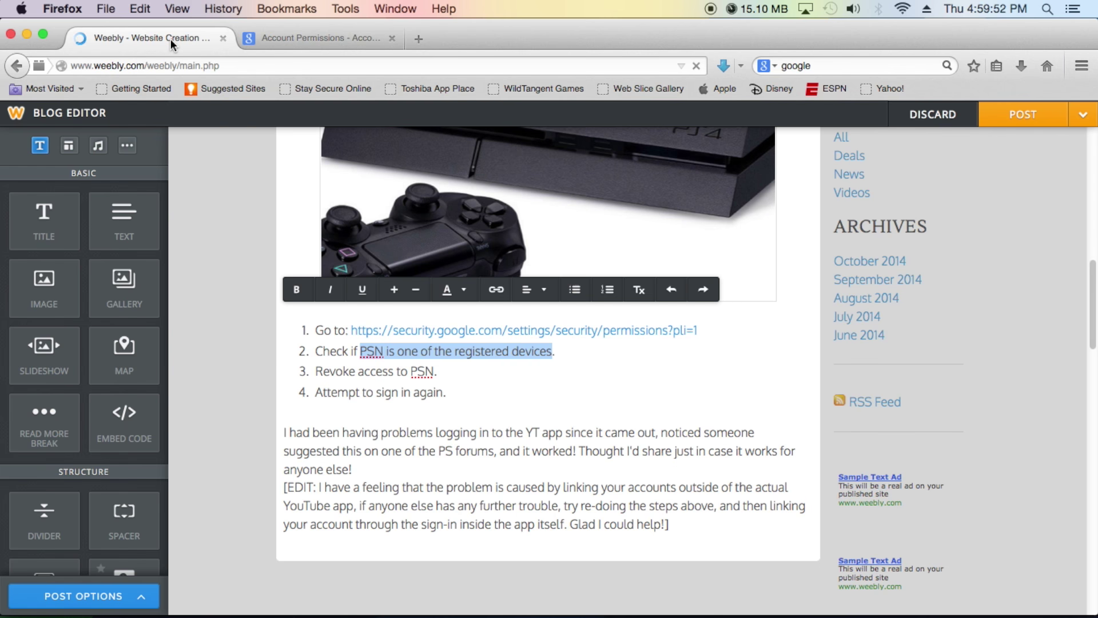
pyautogui.click(332, 39)
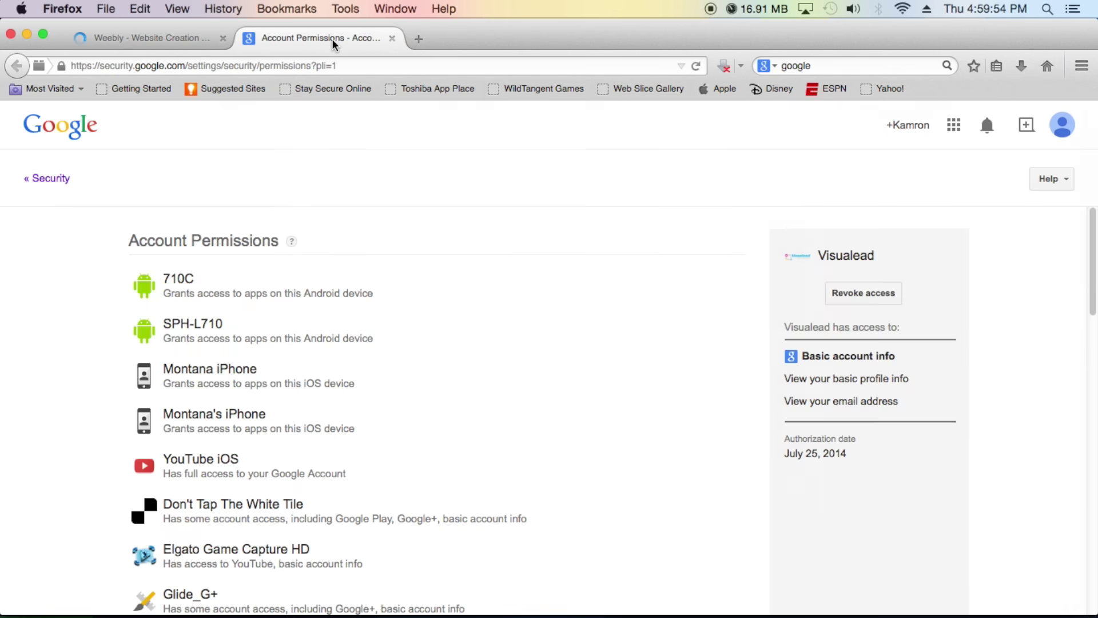
pyautogui.scroll(-5, 387, 367)
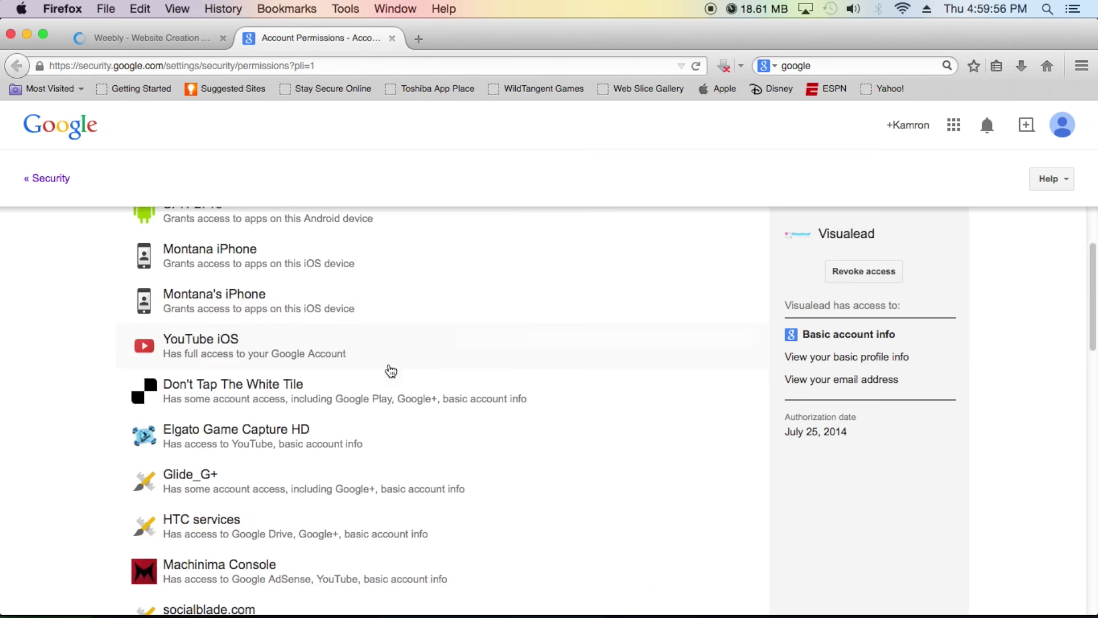
pyautogui.scroll(5, 397, 400)
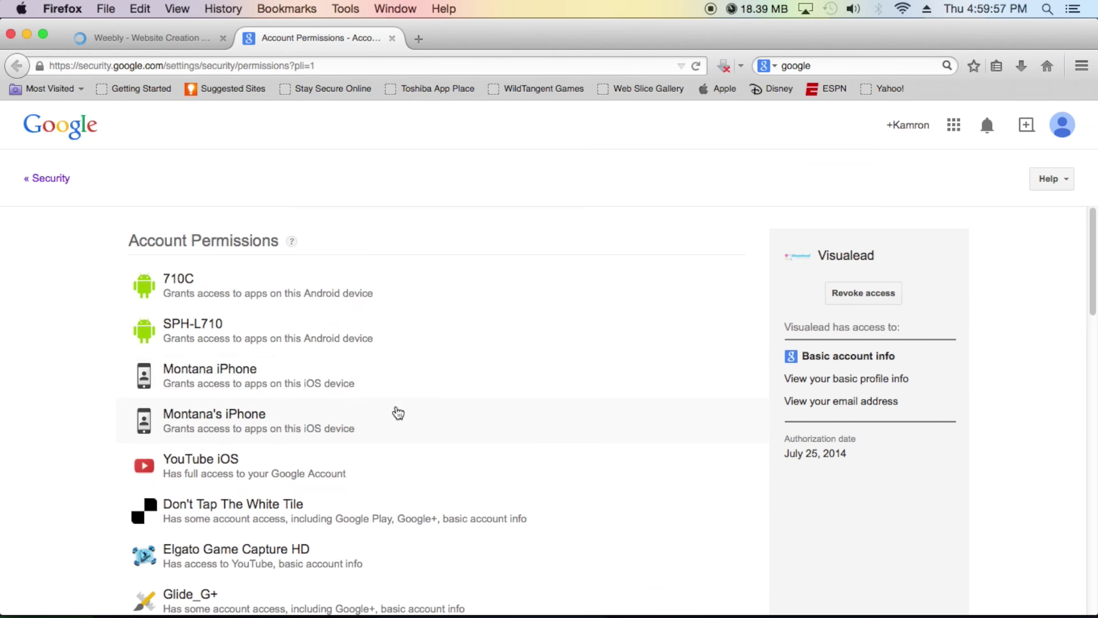
pyautogui.click(325, 348)
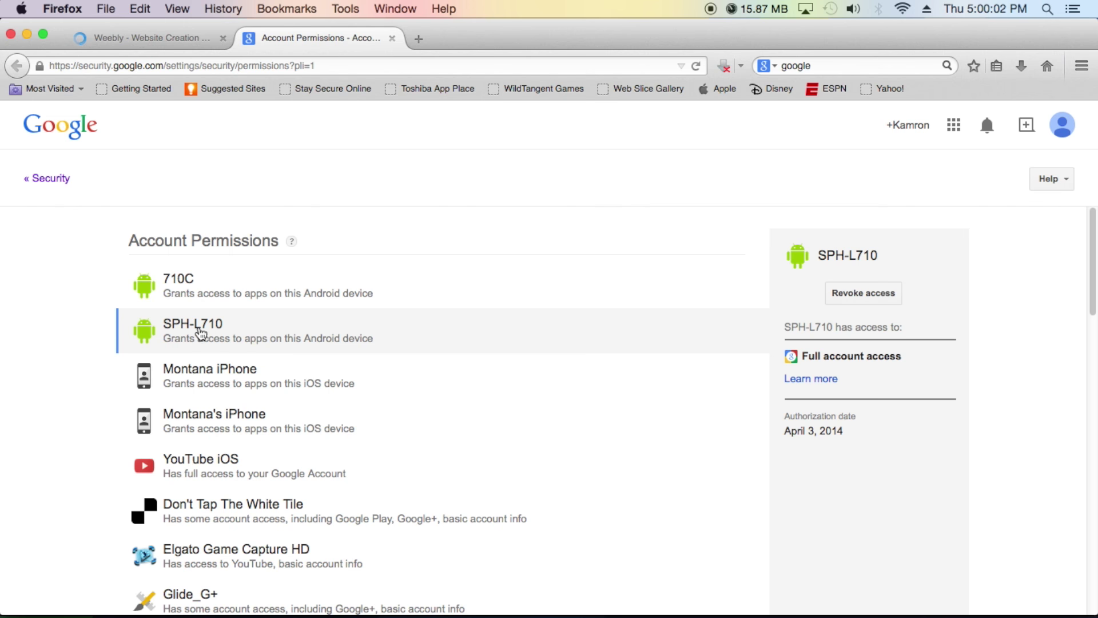
pyautogui.scroll(-1, 246, 380)
pyautogui.scroll(-10, 246, 382)
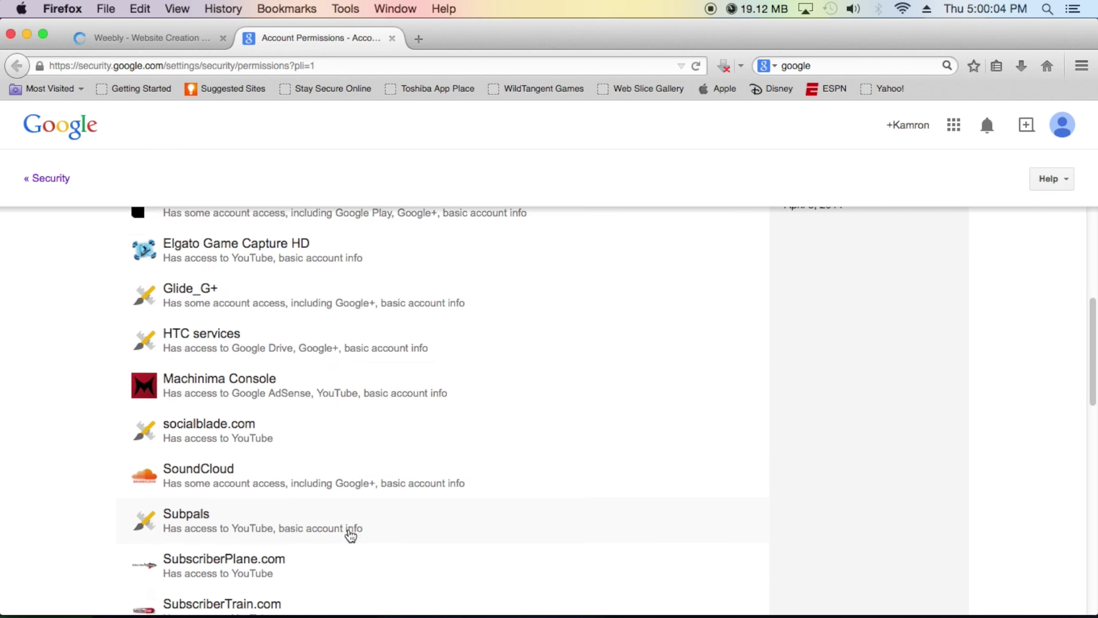
pyautogui.scroll(-5, 351, 515)
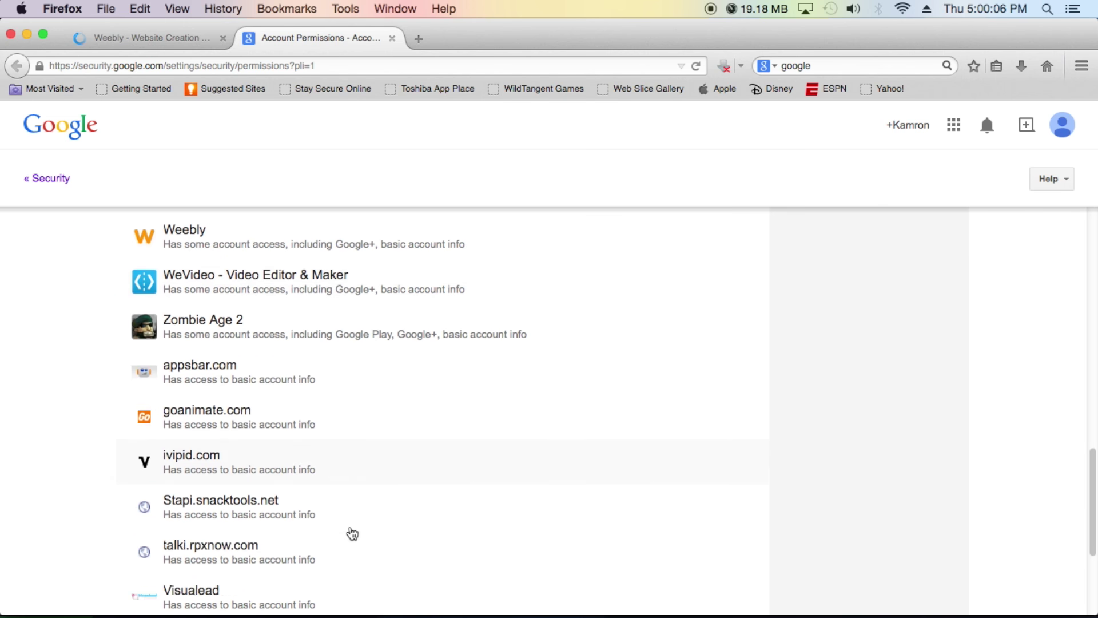
# Step: Revoke Zombie Age 2's access to the Google account and confirm with OK
pyautogui.click(278, 301)
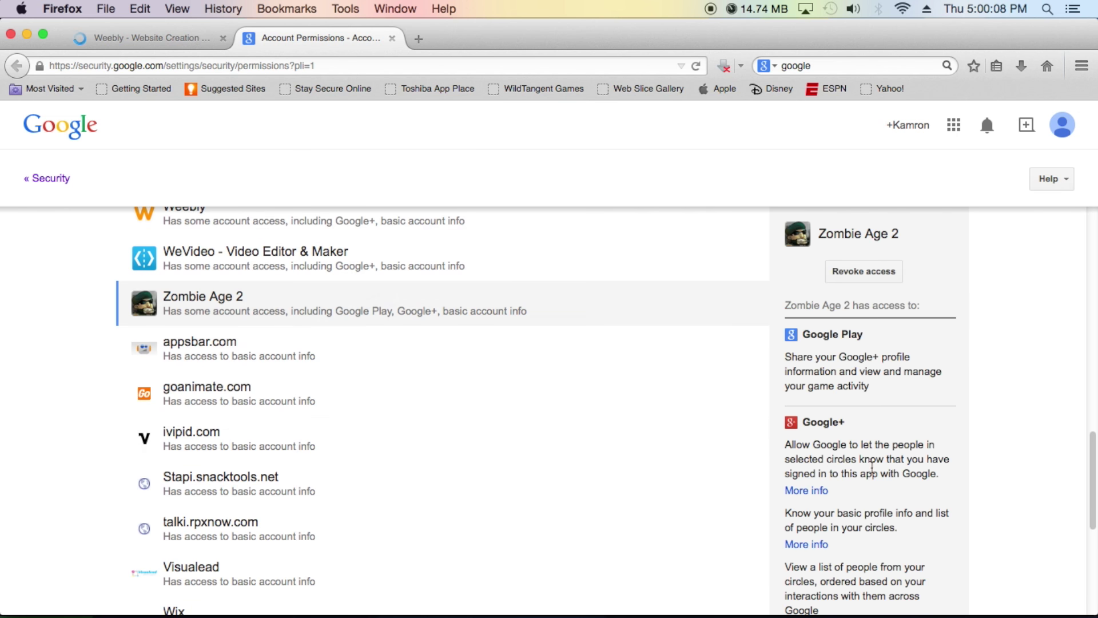
pyautogui.scroll(-1, 340, 430)
pyautogui.scroll(2, 972, 434)
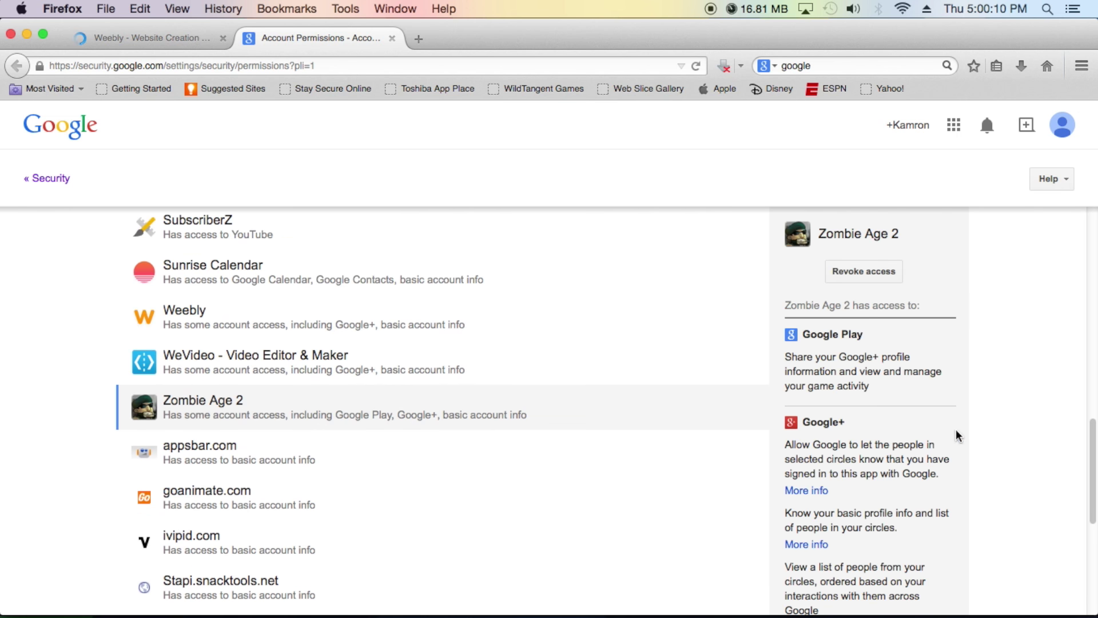
pyautogui.click(879, 276)
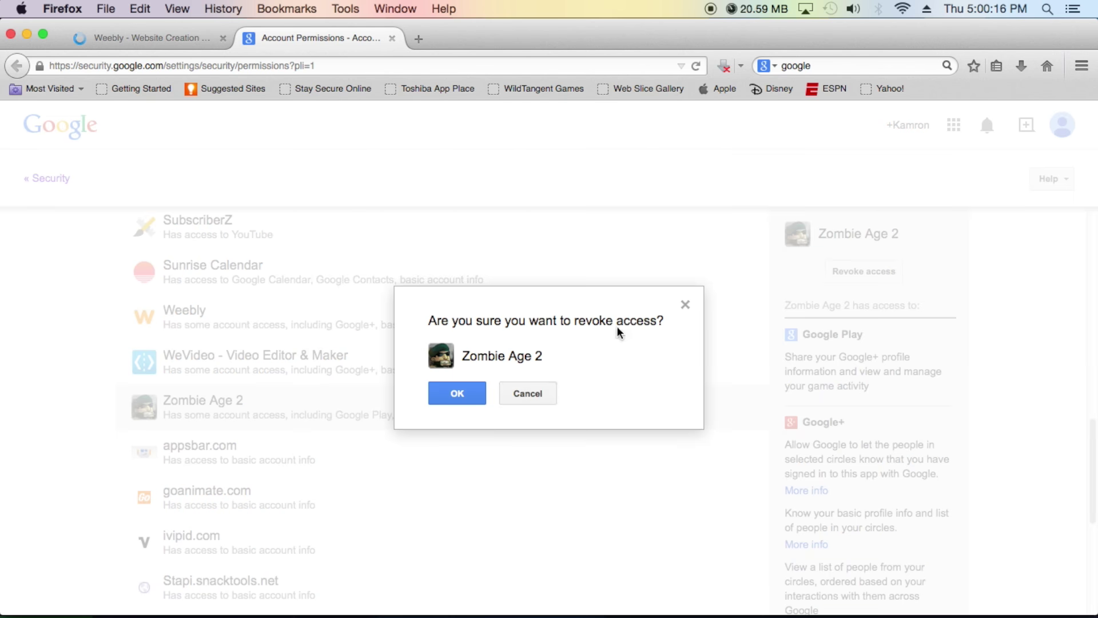
pyautogui.click(457, 393)
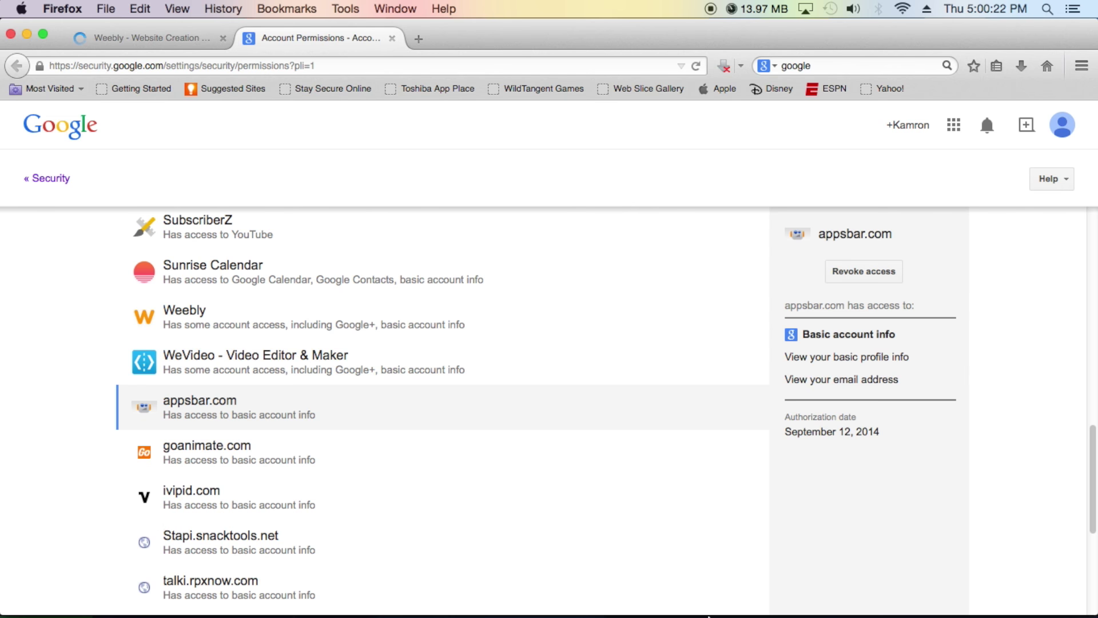
# Step: Bring QuickTime Player to the front from the Dock
pyautogui.scroll(5, 742, 529)
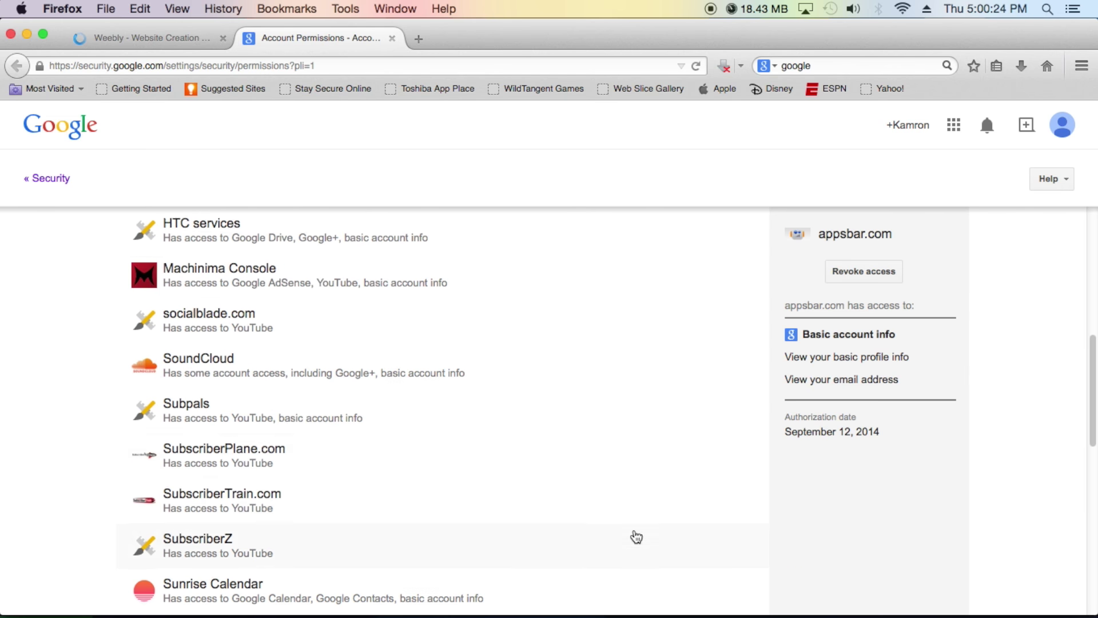
pyautogui.scroll(10, 636, 536)
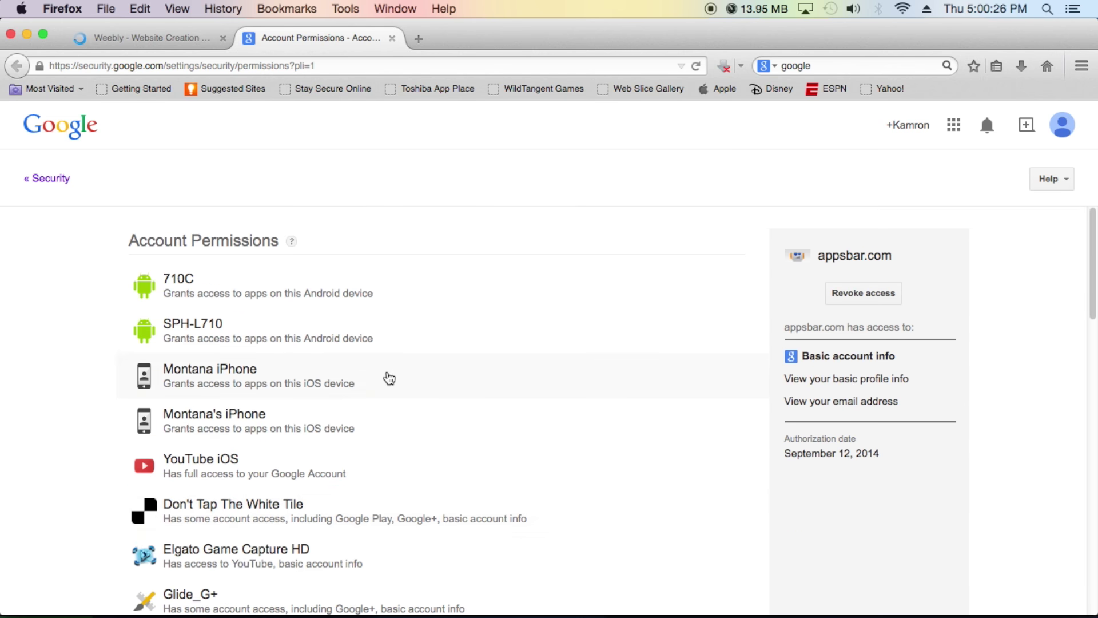
pyautogui.moveTo(461, 598)
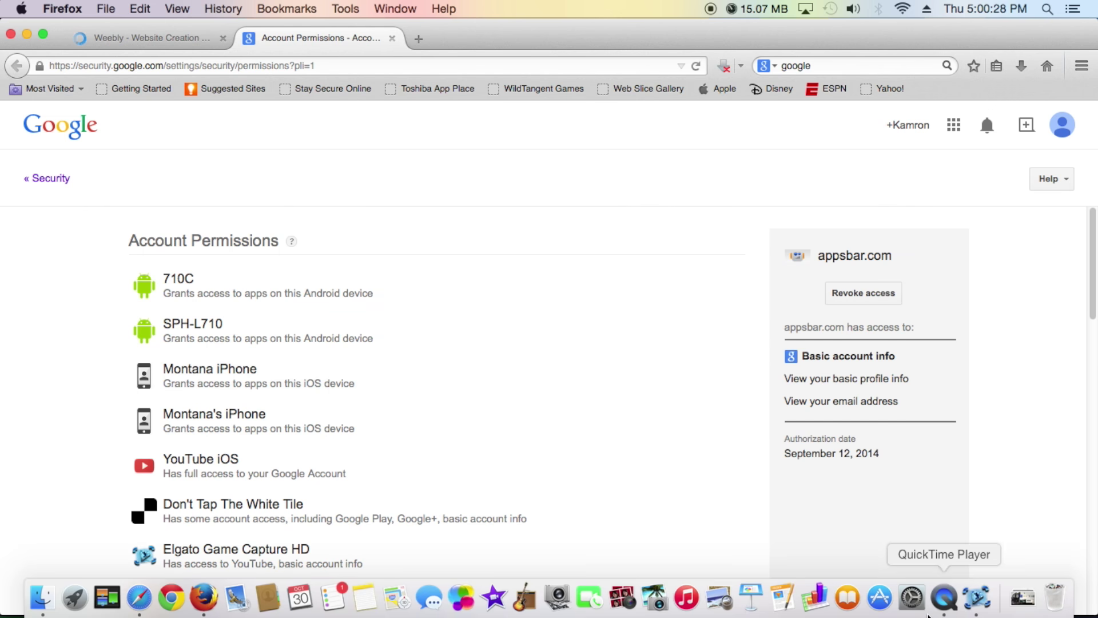
pyautogui.click(945, 598)
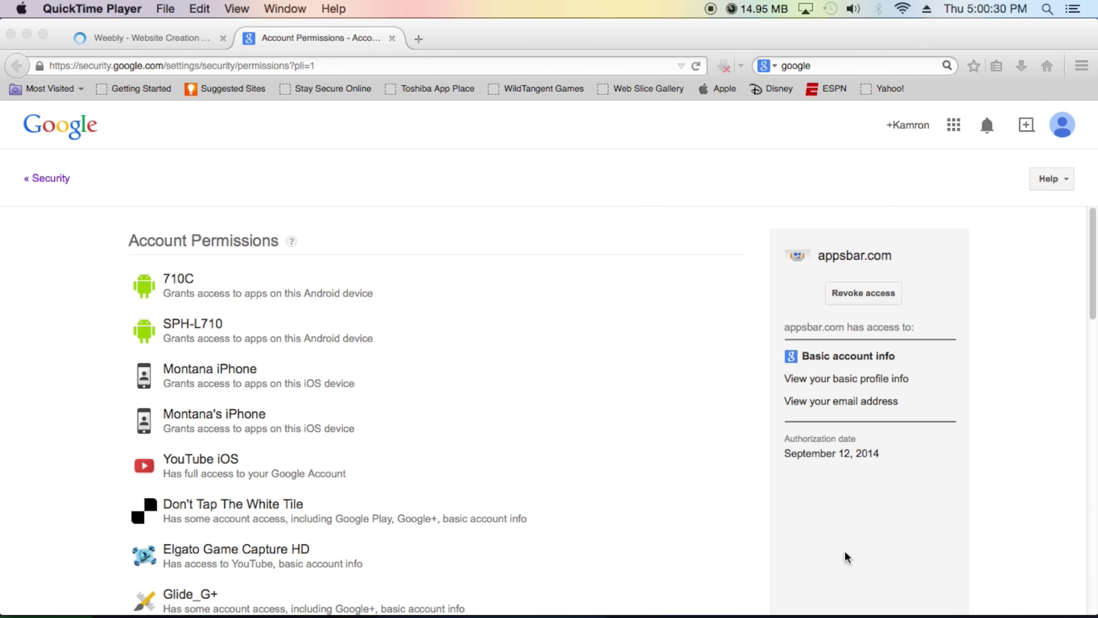
# Step: Bring Elgato Game Capture HD to the front to show the live PS4 feed
pyautogui.click(969, 607)
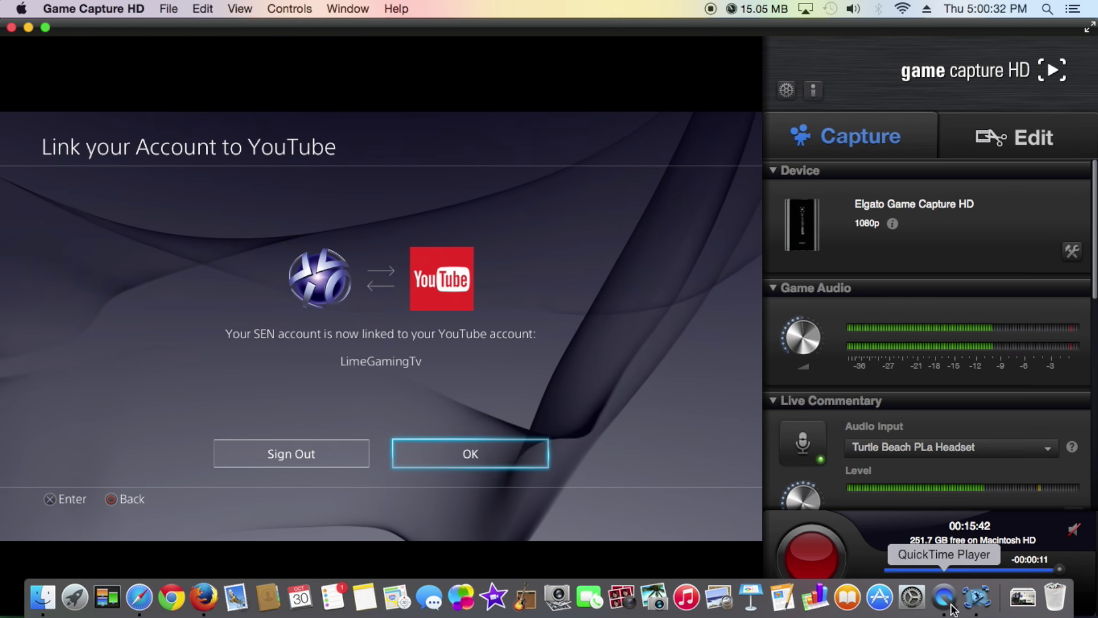
pyautogui.click(207, 604)
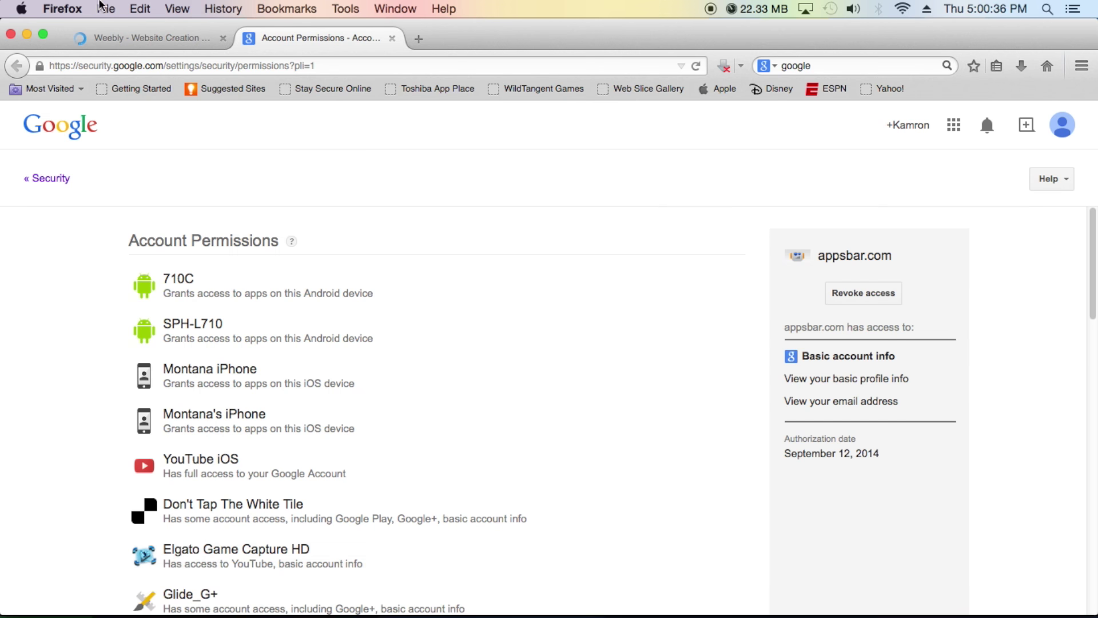
pyautogui.click(119, 40)
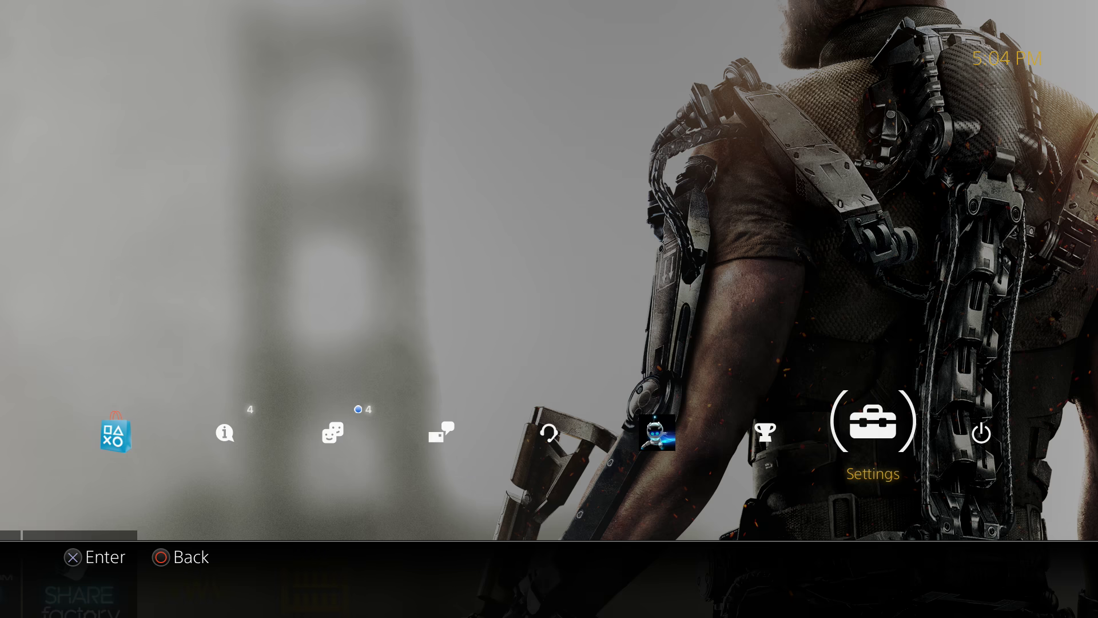
# Step: Navigate Settings > PSN > Link with Other Services on the PS4
pyautogui.press('Return')
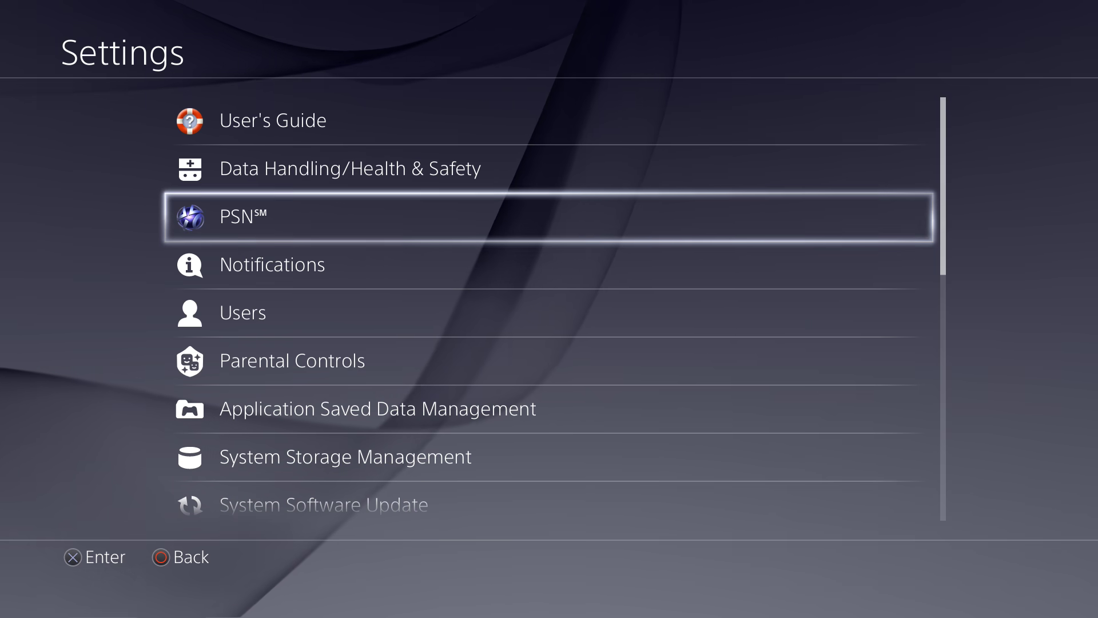
pyautogui.press('Return')
pyautogui.press('Down')
pyautogui.press('Down')
pyautogui.press('Down')
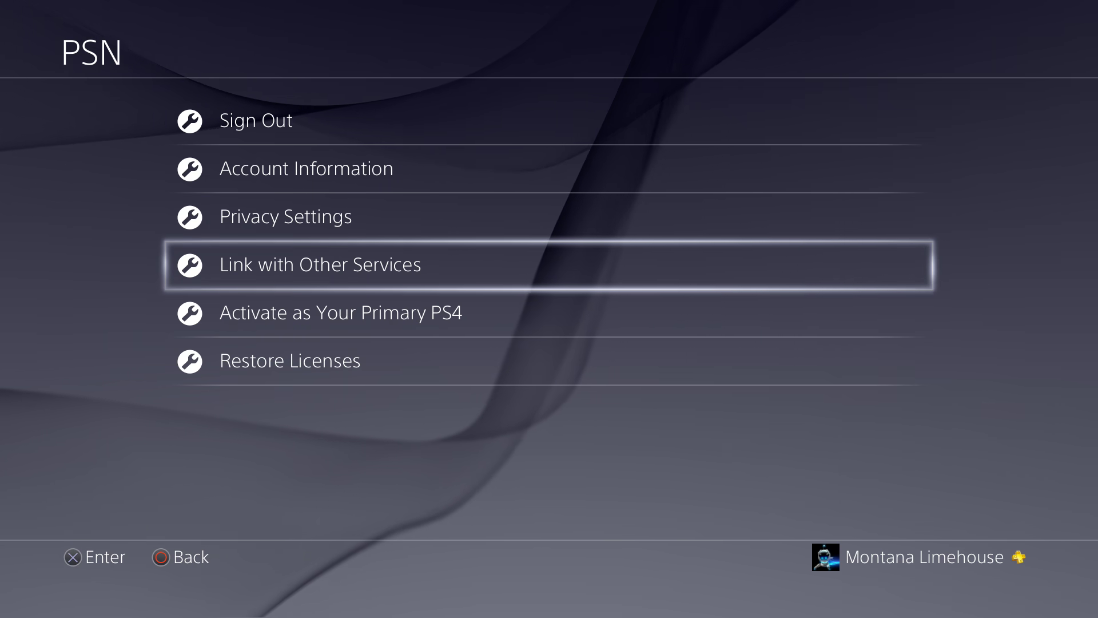
pyautogui.press('Escape')
pyautogui.press('Escape')
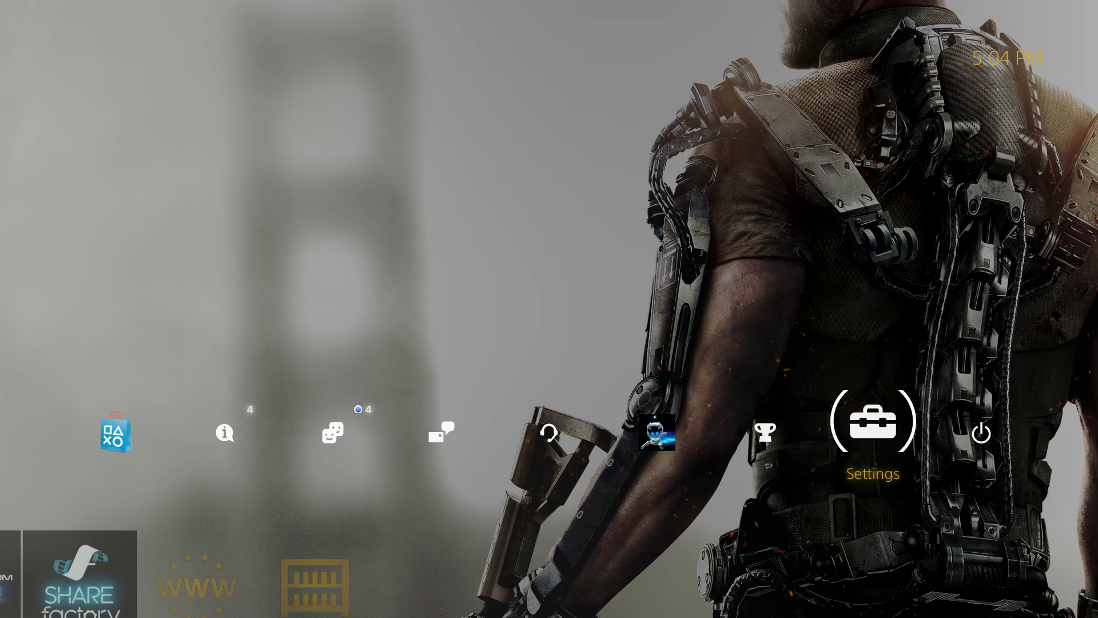
pyautogui.press('Return')
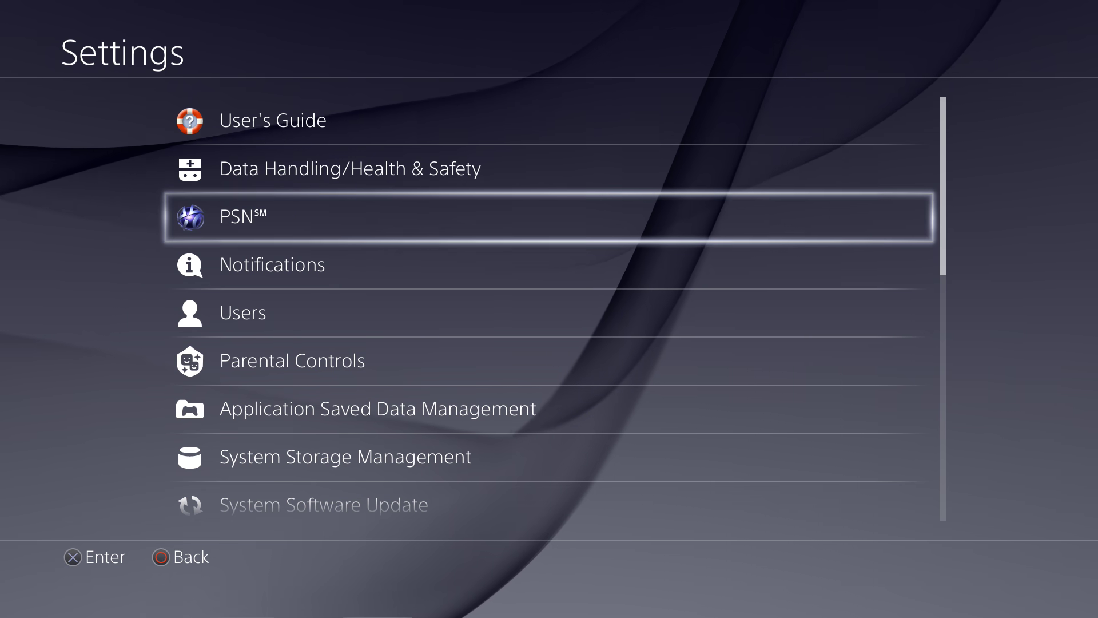
pyautogui.press('Up')
pyautogui.press('Up')
pyautogui.press('Down')
pyautogui.press('Down')
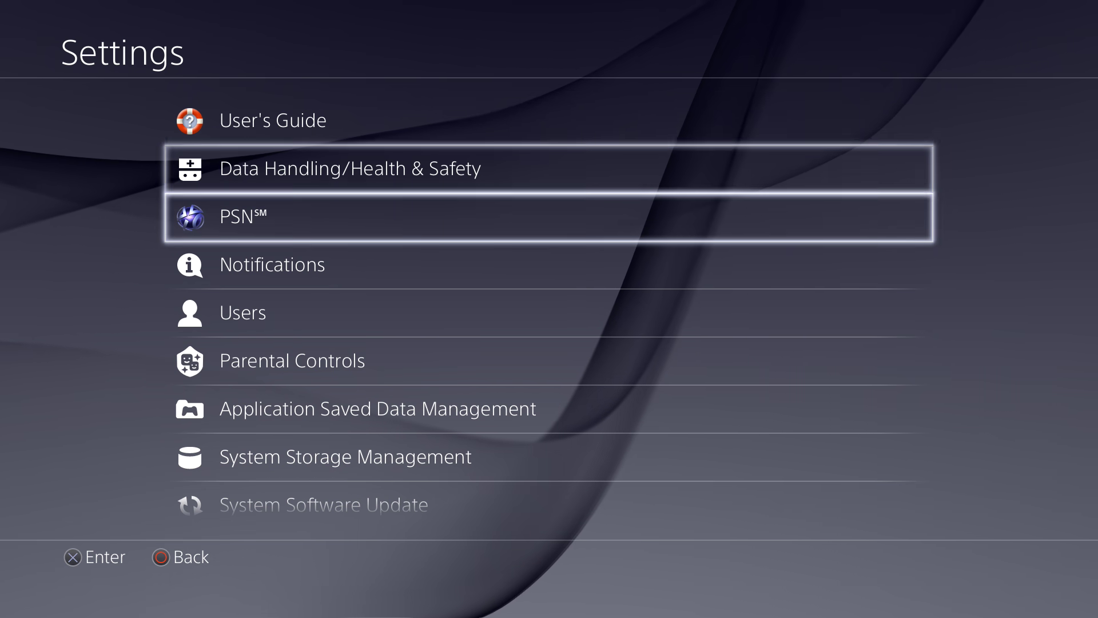
pyautogui.press('Return')
pyautogui.press('Down')
pyautogui.press('Down')
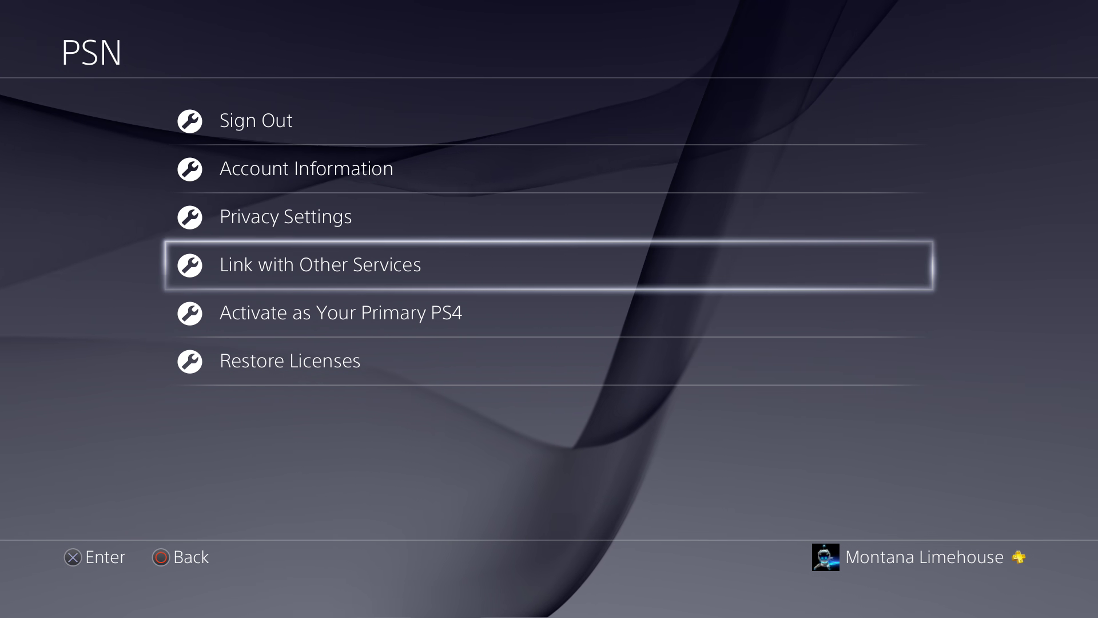
pyautogui.press('Return')
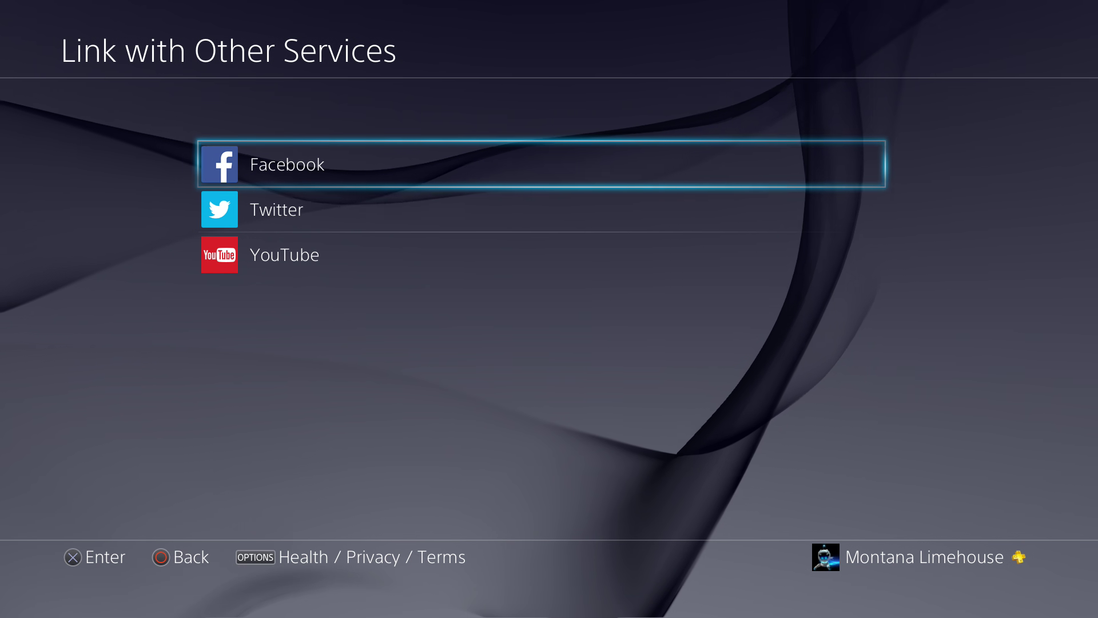
pyautogui.press('Down')
pyautogui.press('Down')
pyautogui.press('Up')
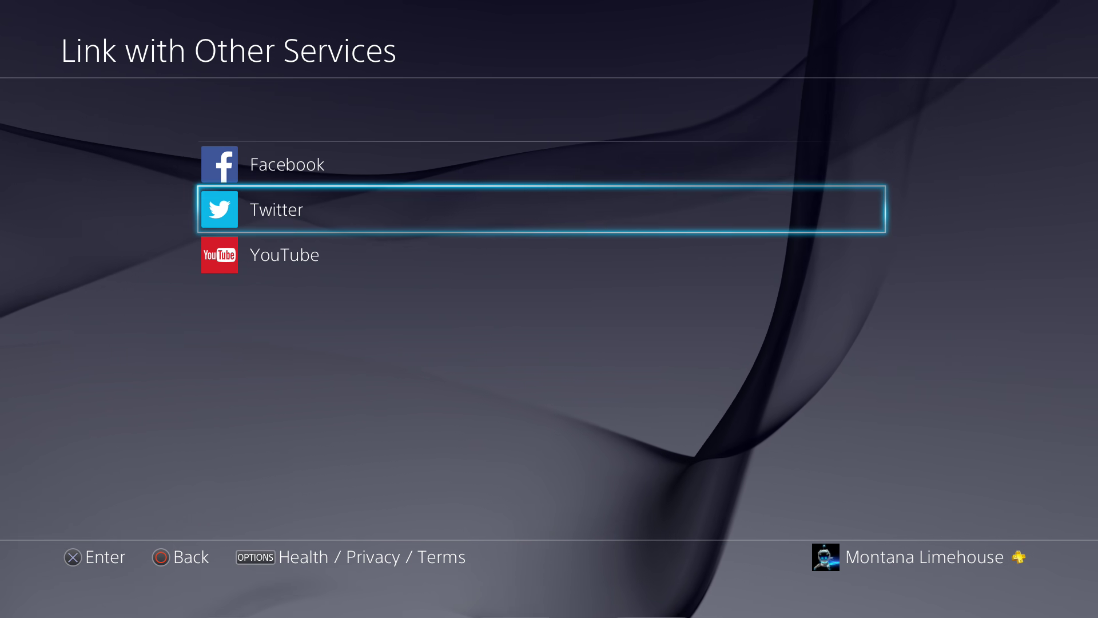
pyautogui.press('Return')
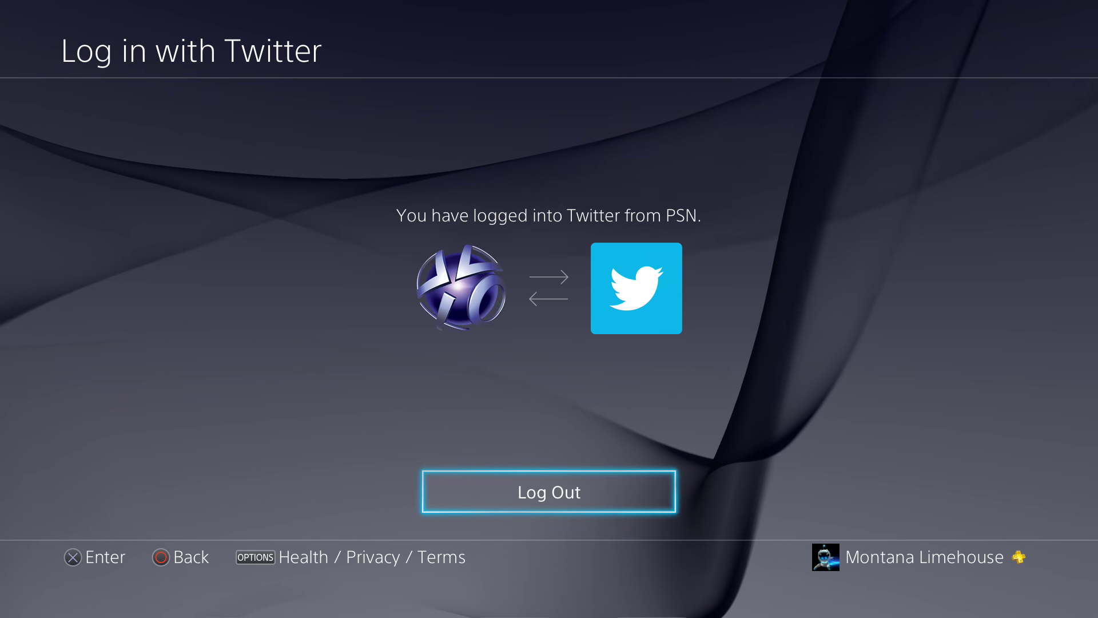
pyautogui.press('Escape')
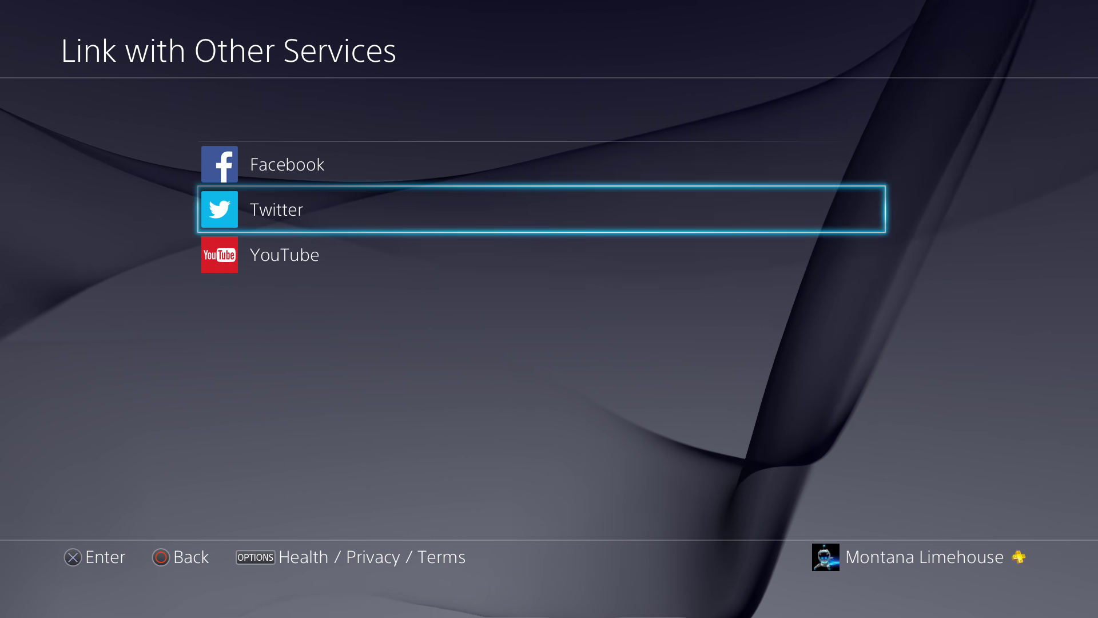
pyautogui.press('Down')
pyautogui.press('Up')
pyautogui.press('Up')
pyautogui.press('Return')
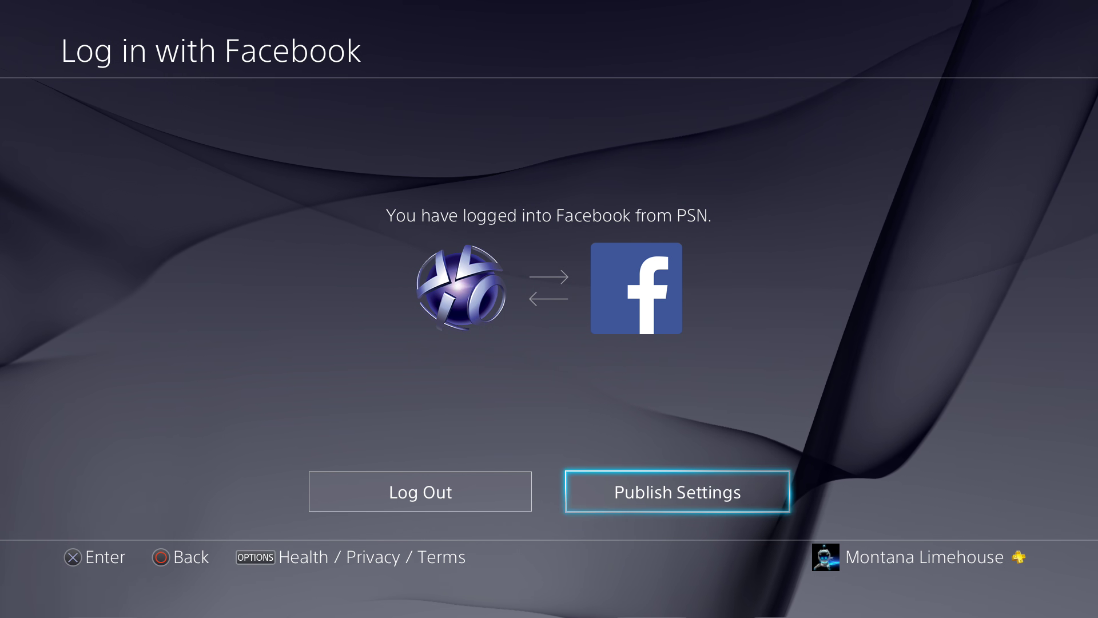
pyautogui.press('Return')
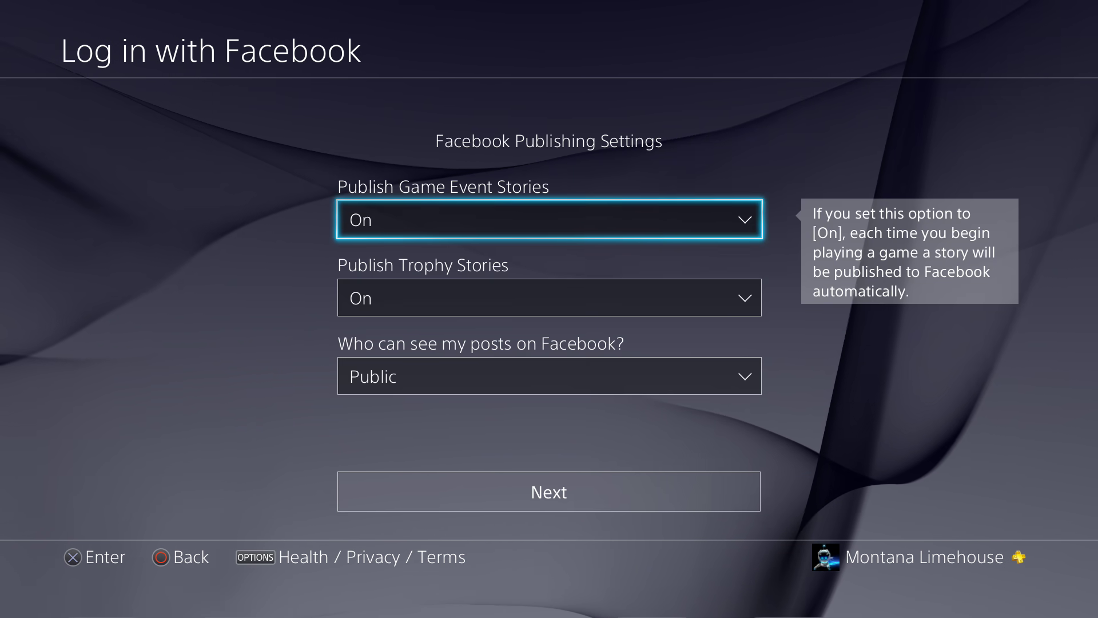
pyautogui.press('Down')
pyautogui.press('Down')
pyautogui.press('Escape')
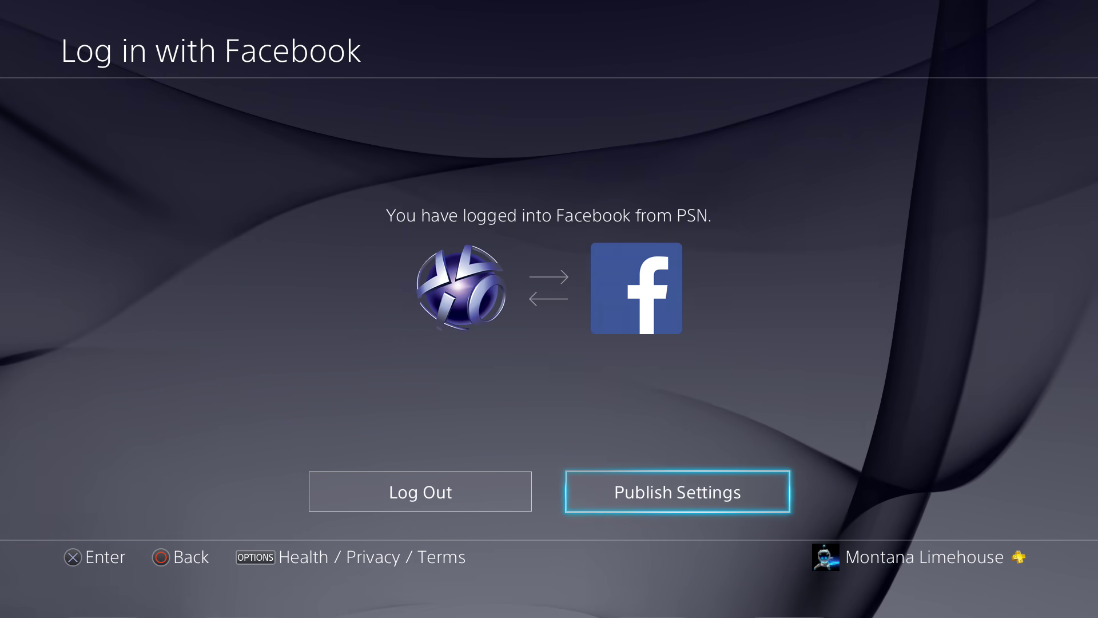
pyautogui.press('Escape')
pyautogui.press('Down')
pyautogui.press('Down')
pyautogui.press('Return')
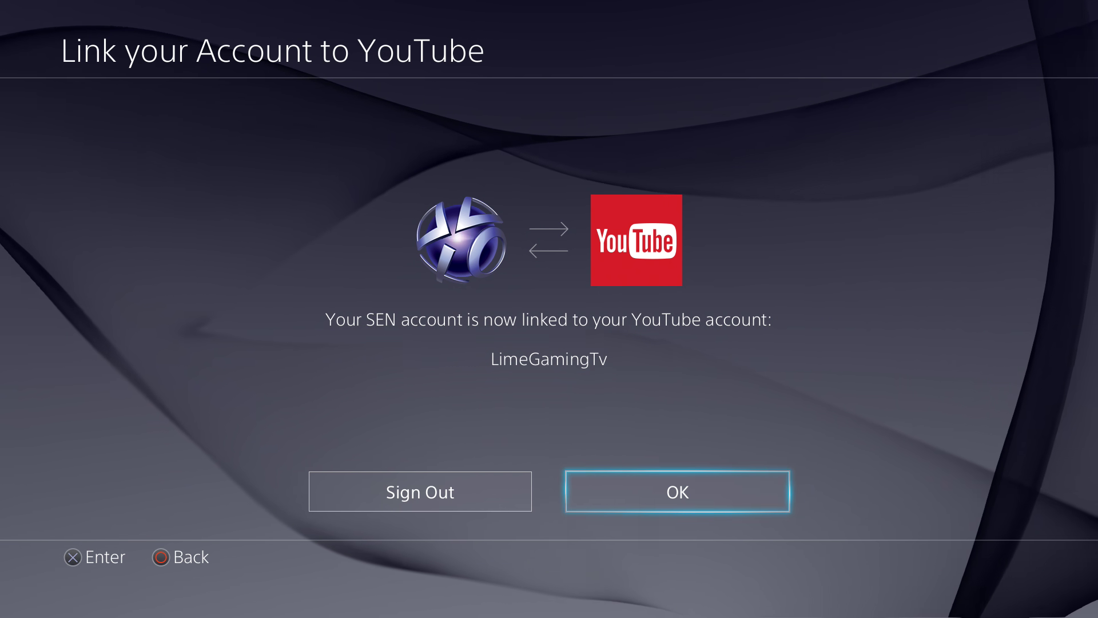
pyautogui.press('Return')
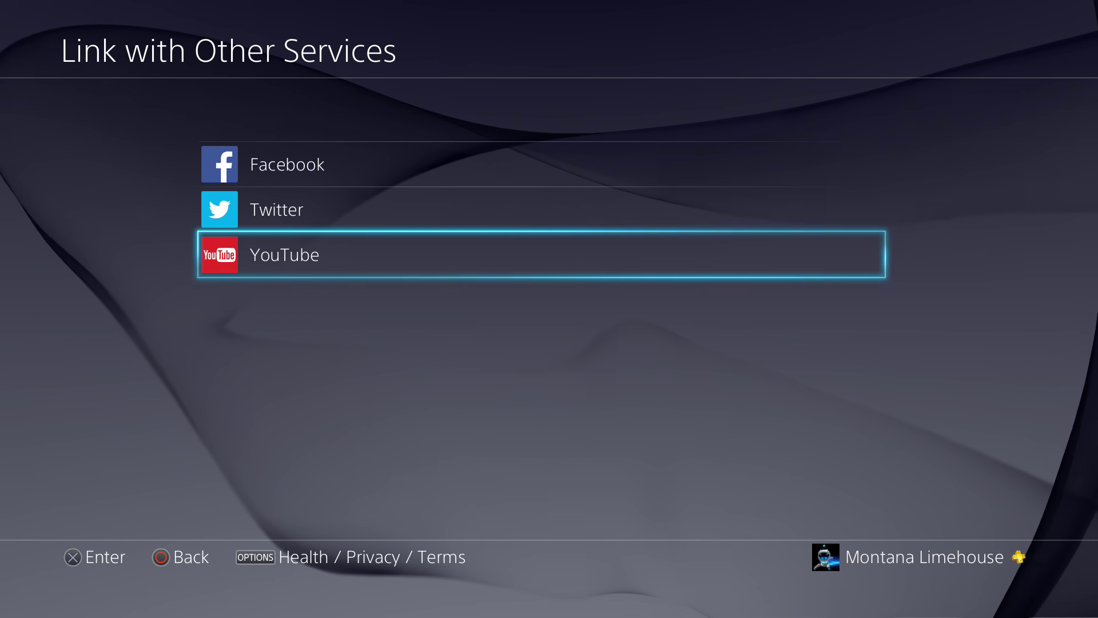
# Step: Reopen the YouTube link status, then back out of the menus to the home screen
pyautogui.press('Return')
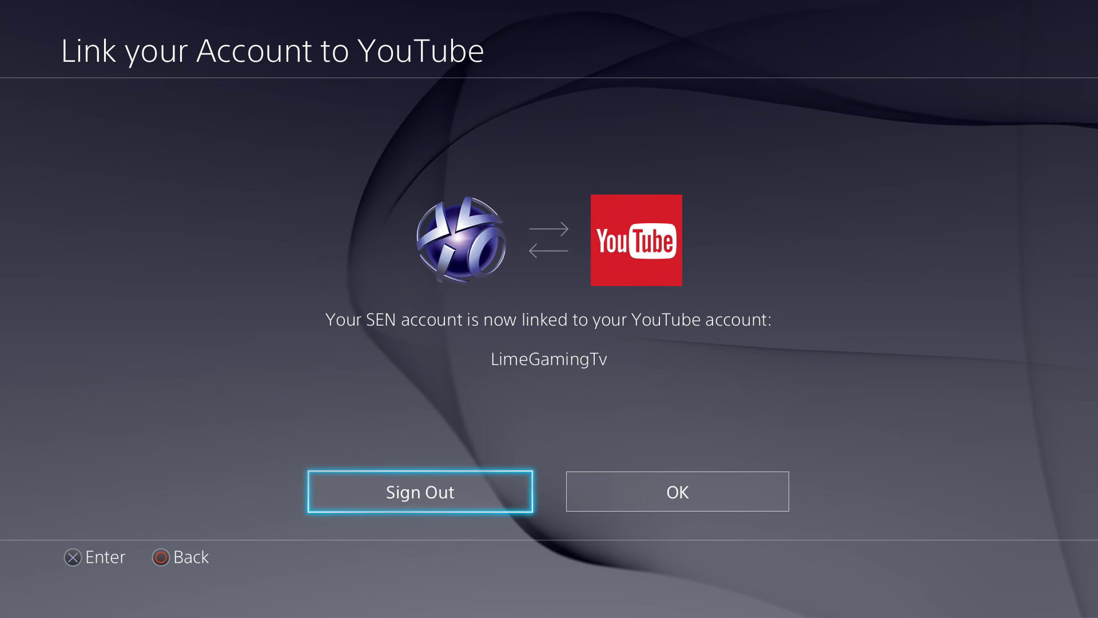
pyautogui.press('Escape')
pyautogui.press('Escape')
pyautogui.press('Escape')
pyautogui.press('Up')
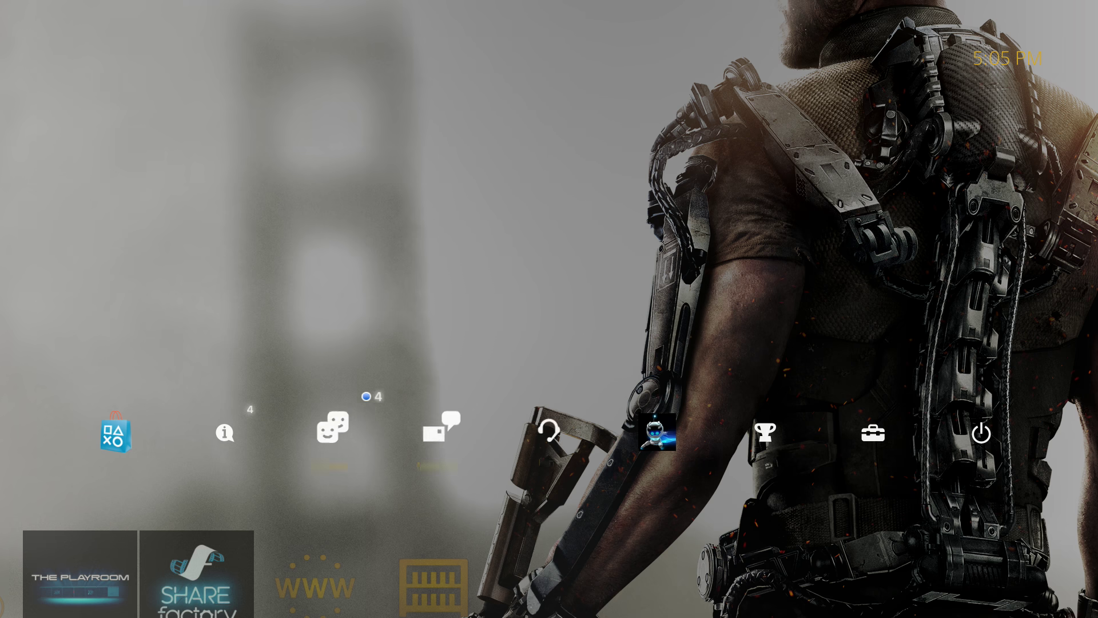
# Step: Open Settings > Themes and look over the installed Call of Duty and Destiny themes
pyautogui.press('Right')
pyautogui.press('Right')
pyautogui.press('Return')
pyautogui.press('Down')
pyautogui.press('Down')
pyautogui.press('Down')
pyautogui.press('Return')
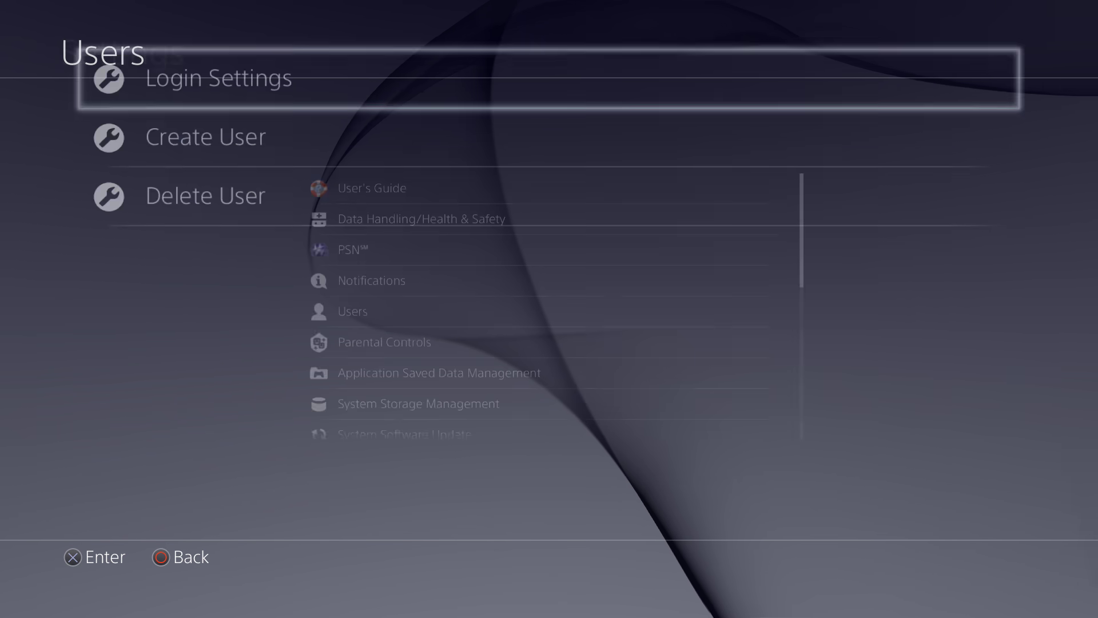
pyautogui.press('Escape')
pyautogui.press('Down')
pyautogui.press('Down')
pyautogui.press('Down')
pyautogui.press('Down')
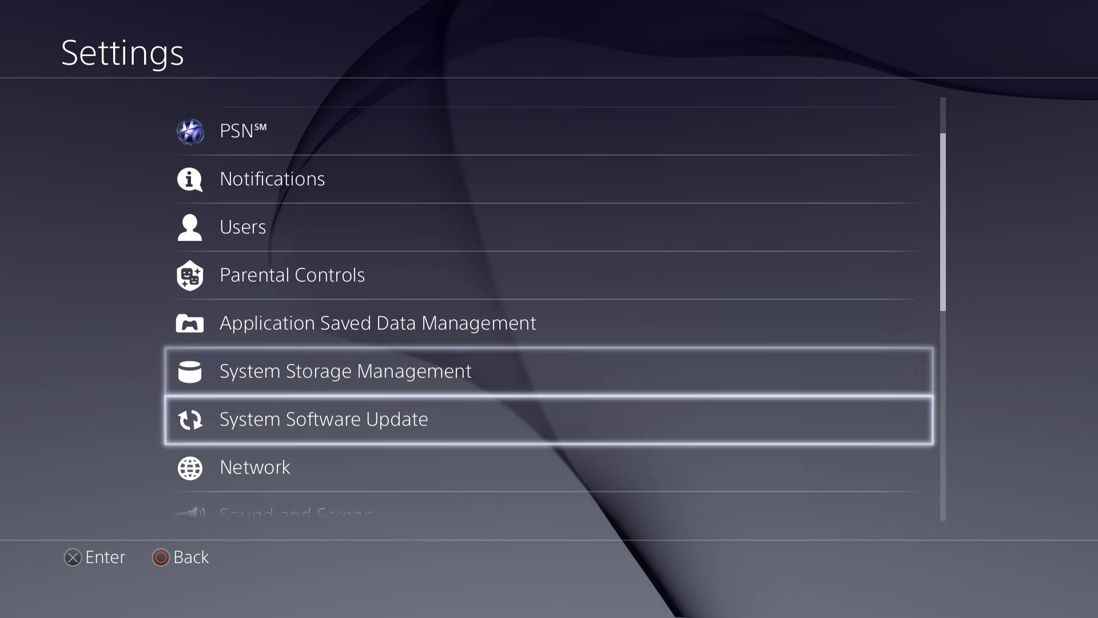
pyautogui.press('Up')
pyautogui.press('Up')
pyautogui.press('Up')
pyautogui.press('Up')
pyautogui.press('Up')
pyautogui.press('Up')
pyautogui.press('Down')
pyautogui.press('Down')
pyautogui.press('Down')
pyautogui.press('Down')
pyautogui.press('Down')
pyautogui.press('Down')
pyautogui.press('Down')
pyautogui.press('Down')
pyautogui.press('Down')
pyautogui.press('Down')
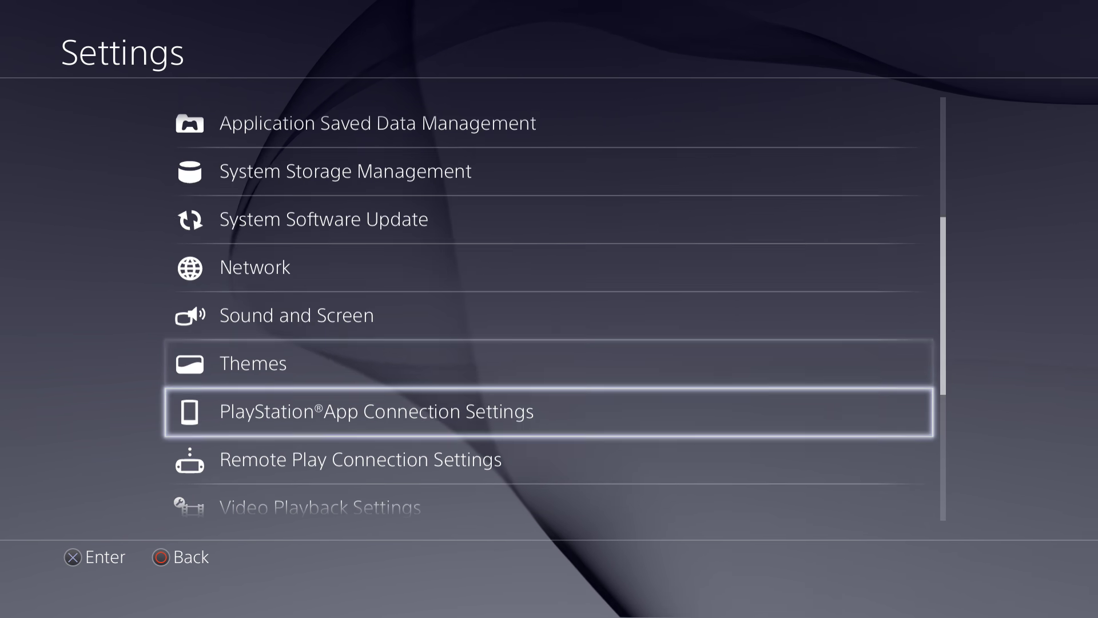
pyautogui.press('Up')
pyautogui.press('Return')
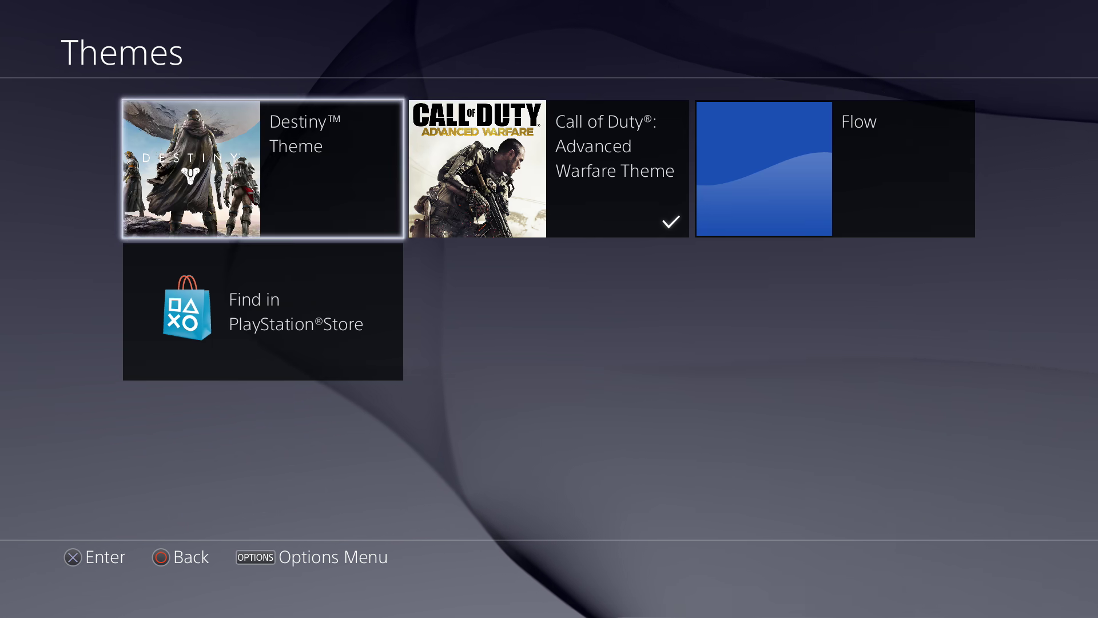
pyautogui.press('Right')
pyautogui.press('Left')
# Step: Browse PlayStation Store theme extras like Spiral and Rectangular Theme, then return to Settings
pyautogui.press('Right')
pyautogui.press('Down')
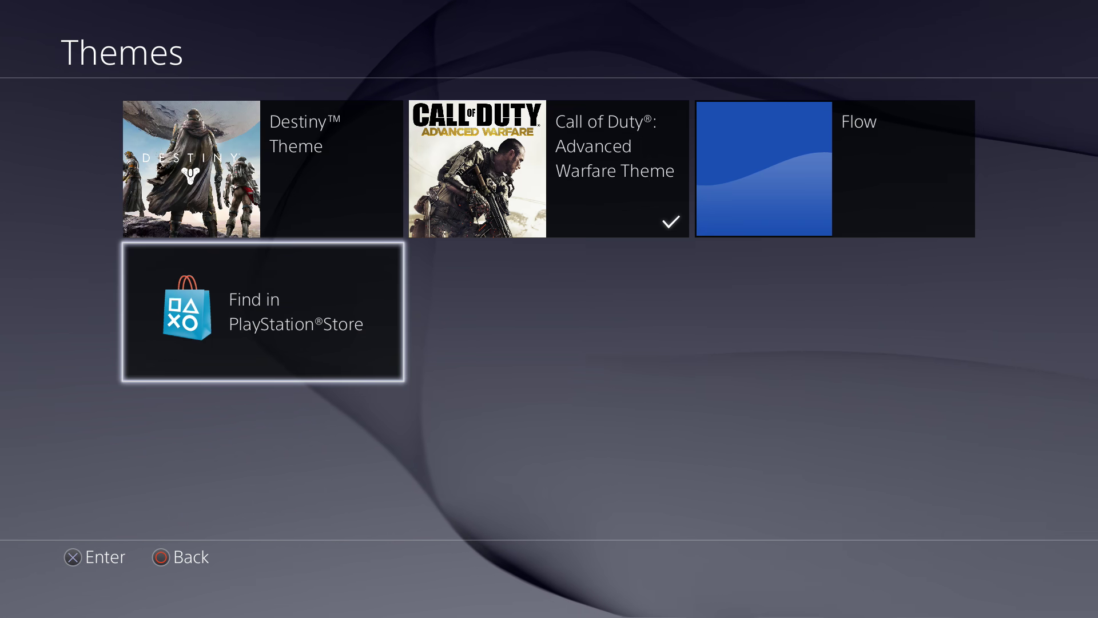
pyautogui.press('Return')
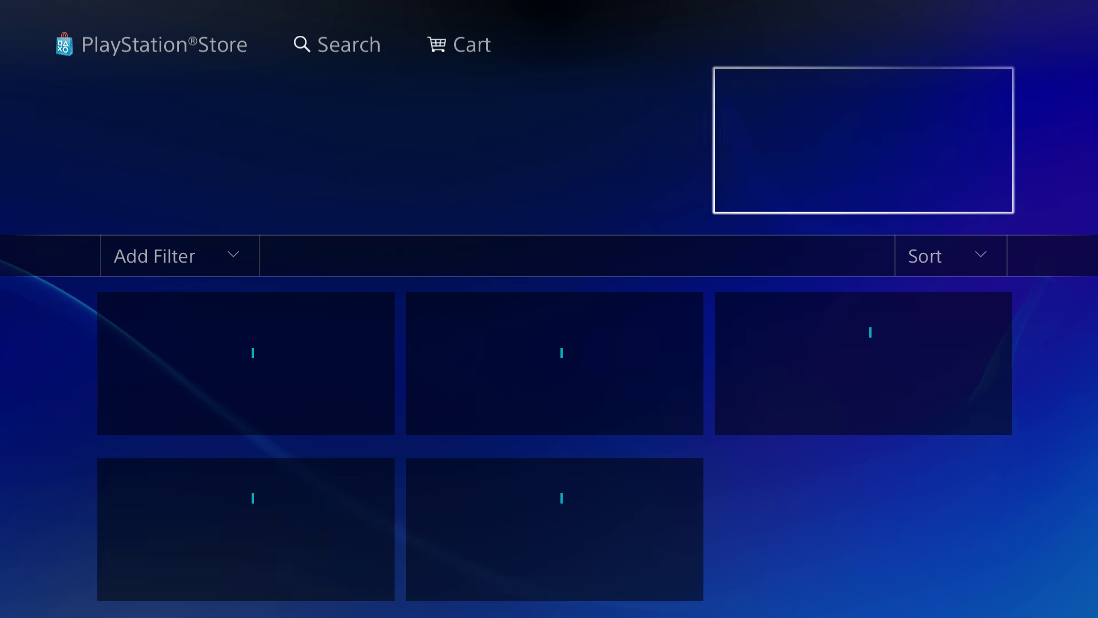
pyautogui.press('Down')
pyautogui.press('Right')
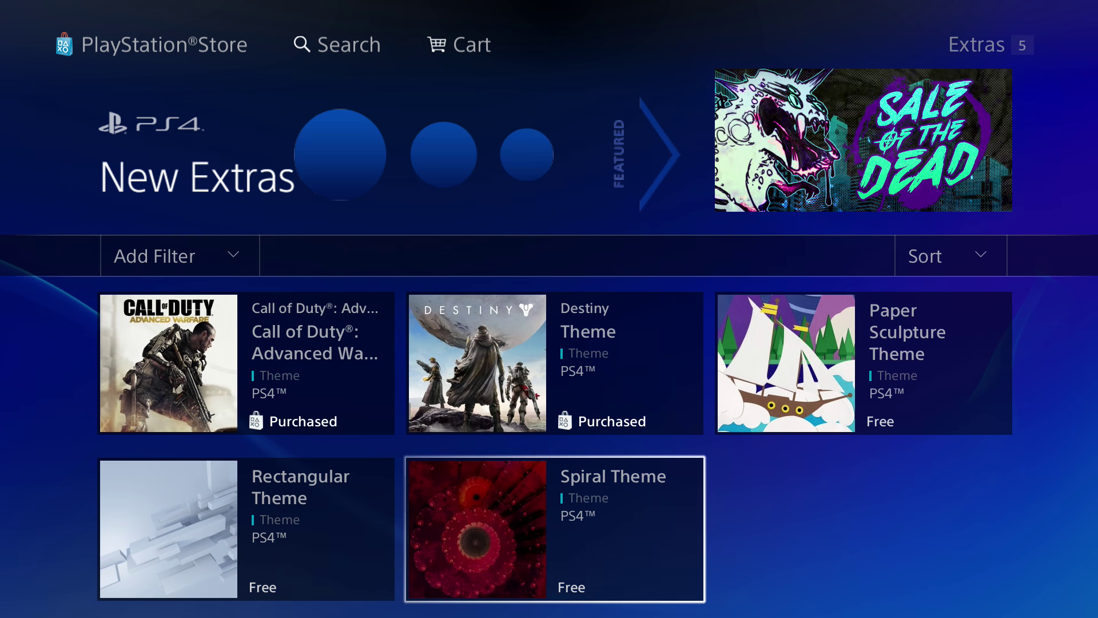
pyautogui.press('Left')
pyautogui.press('Up')
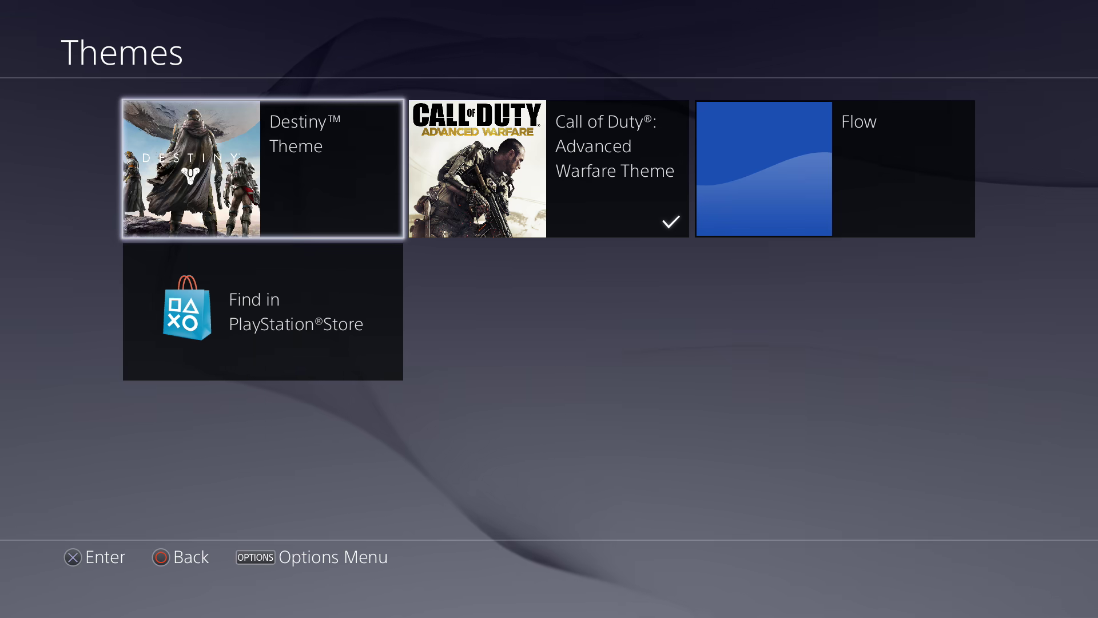
pyautogui.press('Escape')
pyautogui.press('Escape')
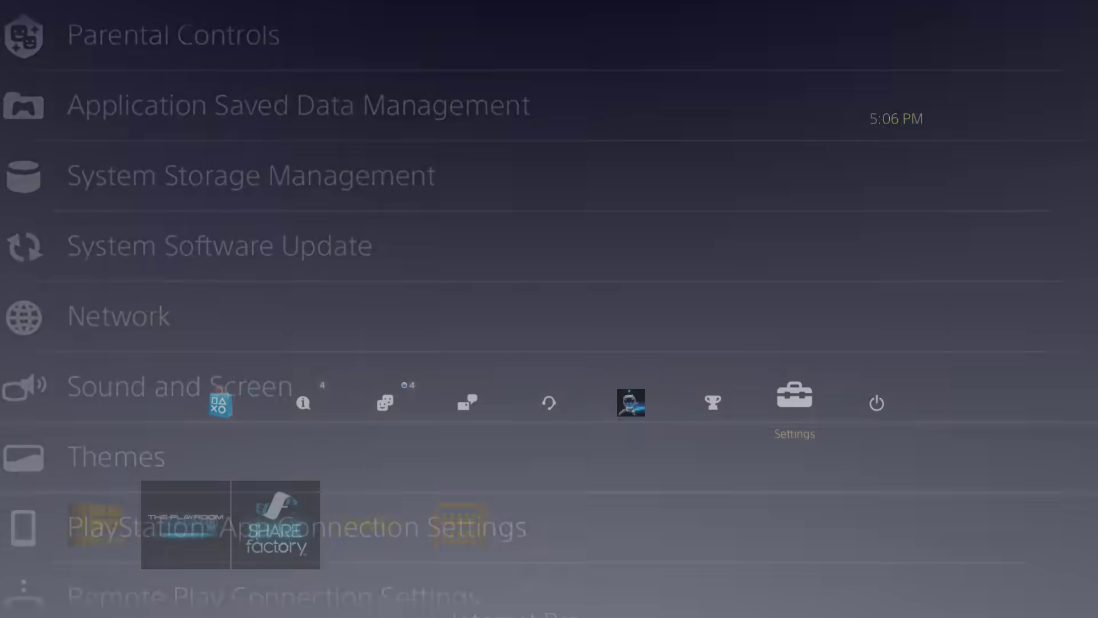
# Step: Return to the home screen, move up to the function bar and show Notifications
pyautogui.press('Down')
pyautogui.press('Left')
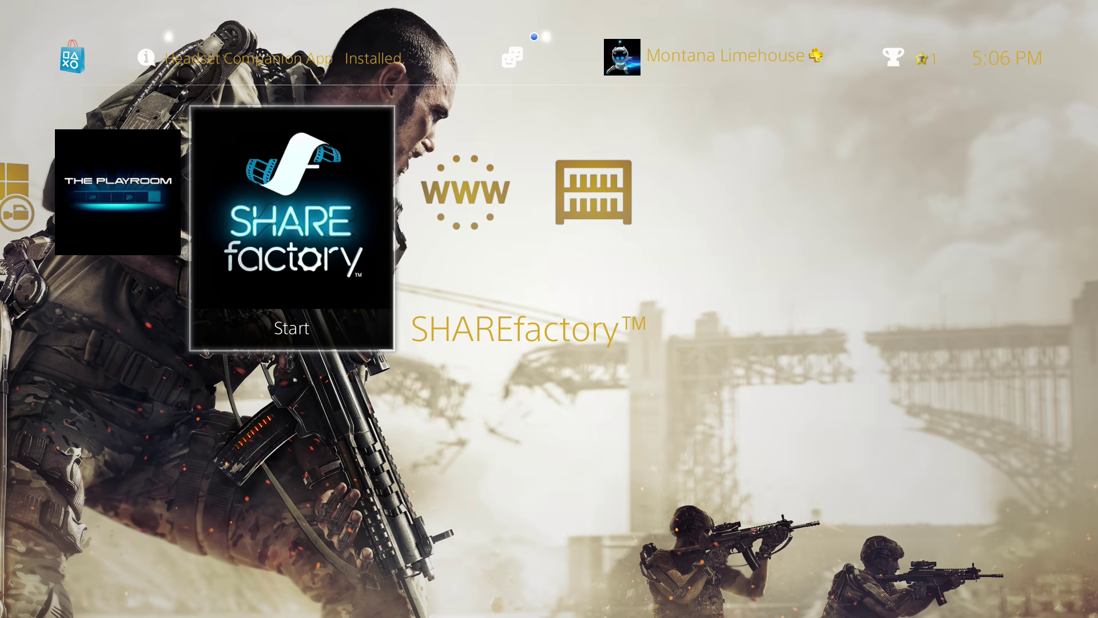
pyautogui.press('Left')
pyautogui.press('Up')
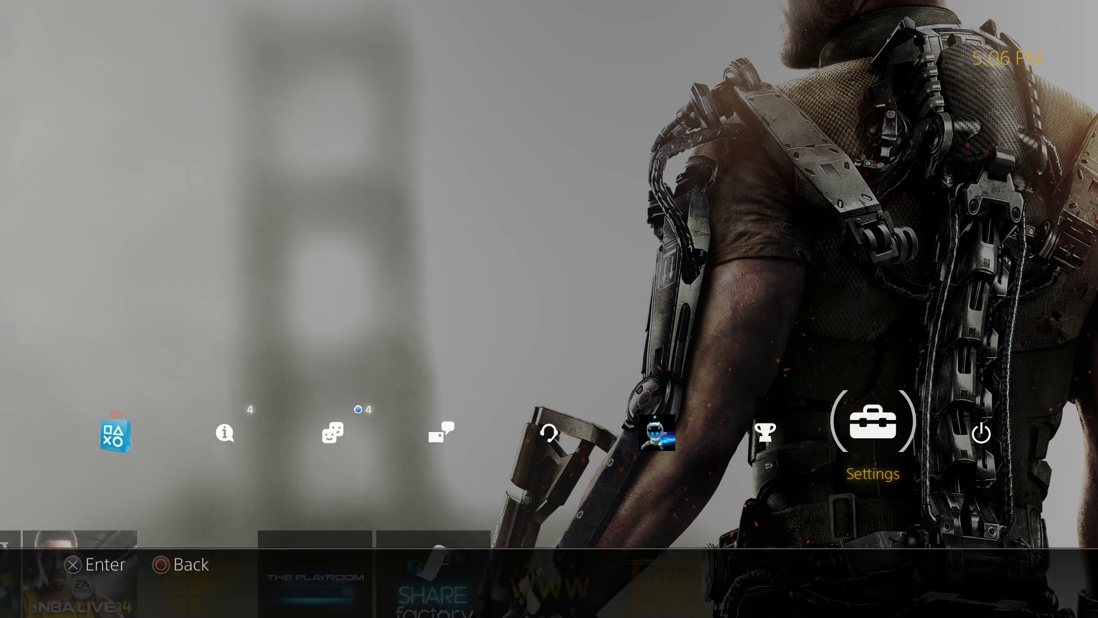
pyautogui.press('Left')
pyautogui.press('Left')
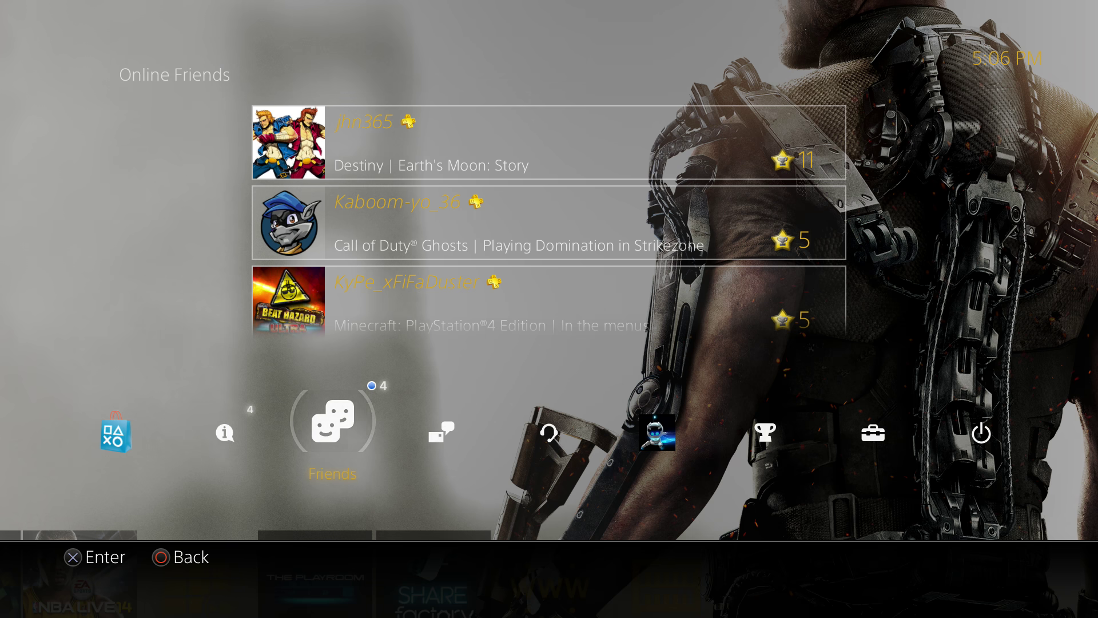
pyautogui.press('Left')
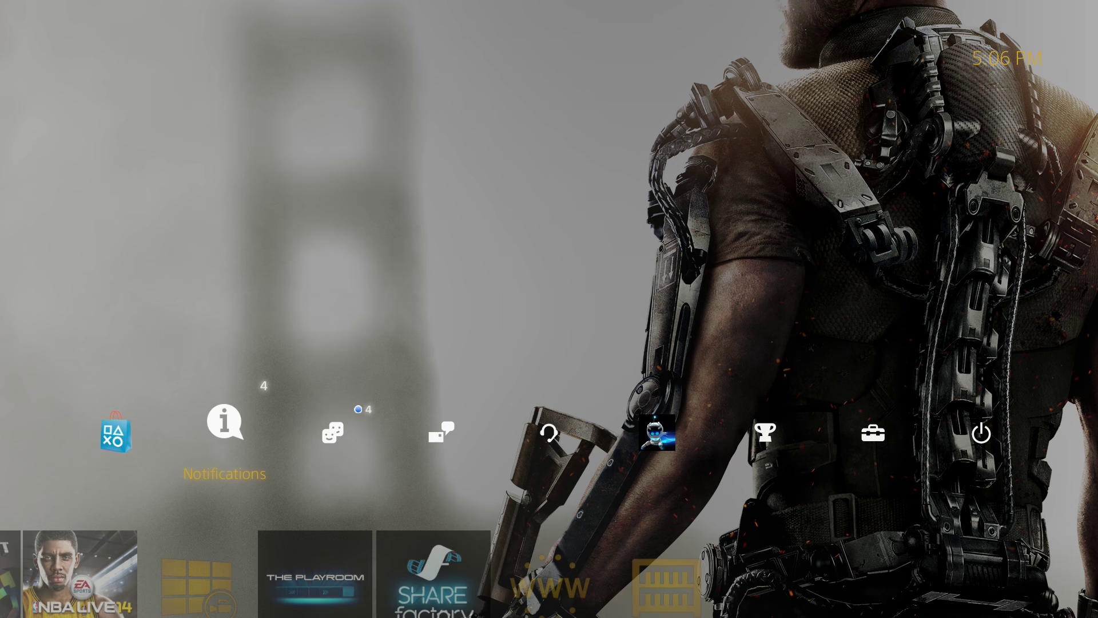